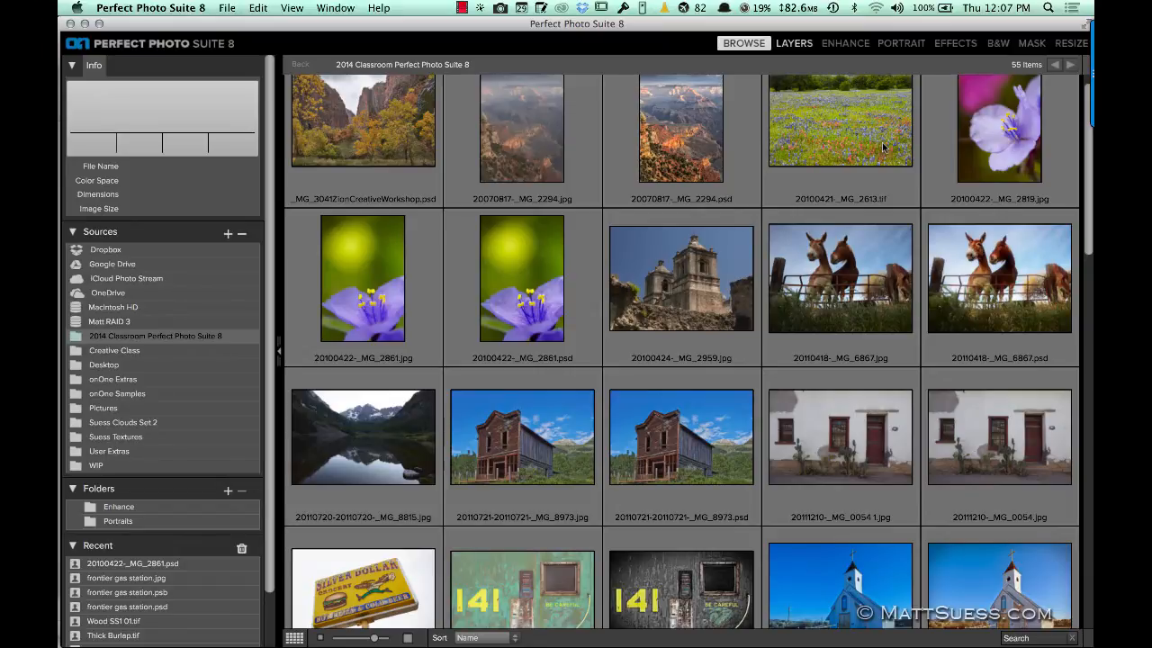
# Step: Open 20100422-_MG_2861.psd in Layers as an editable copy in Photoshop format, Adobe RGB (1998), 8 bit, 300 pixels/inch
pyautogui.click(526, 277)
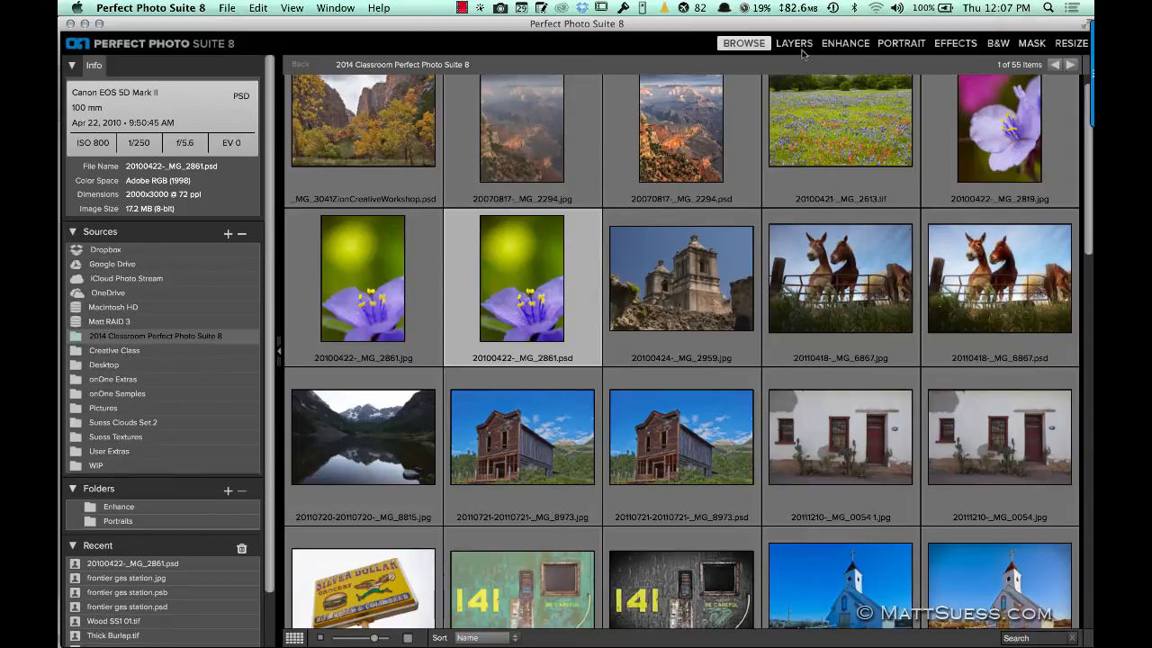
pyautogui.click(796, 45)
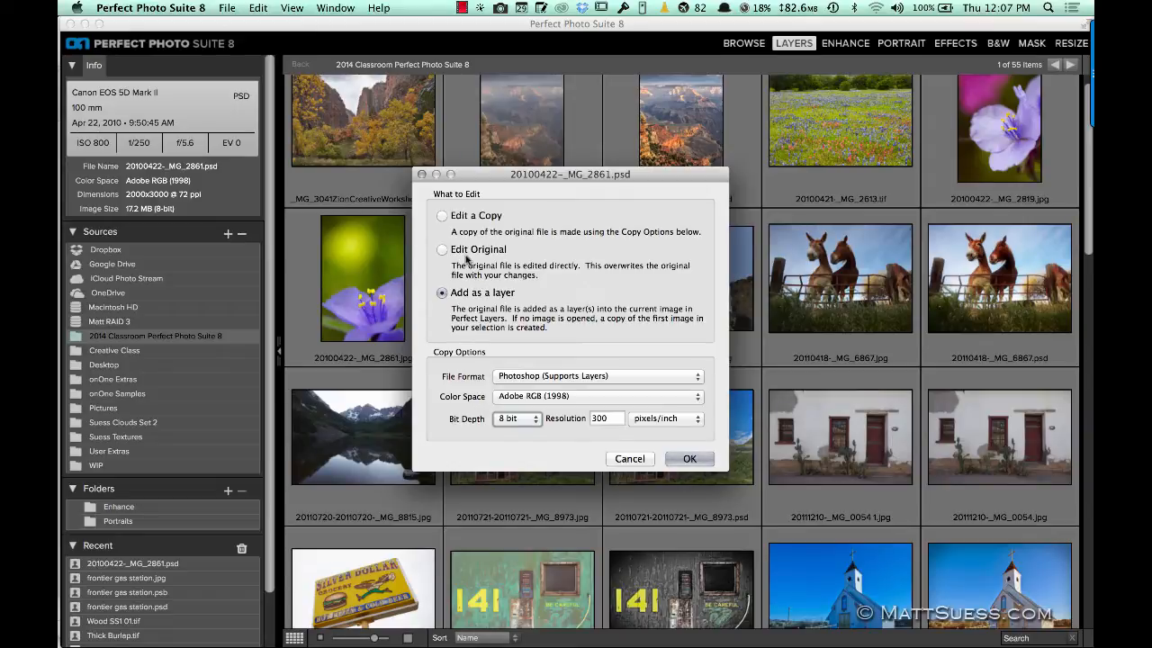
pyautogui.click(442, 217)
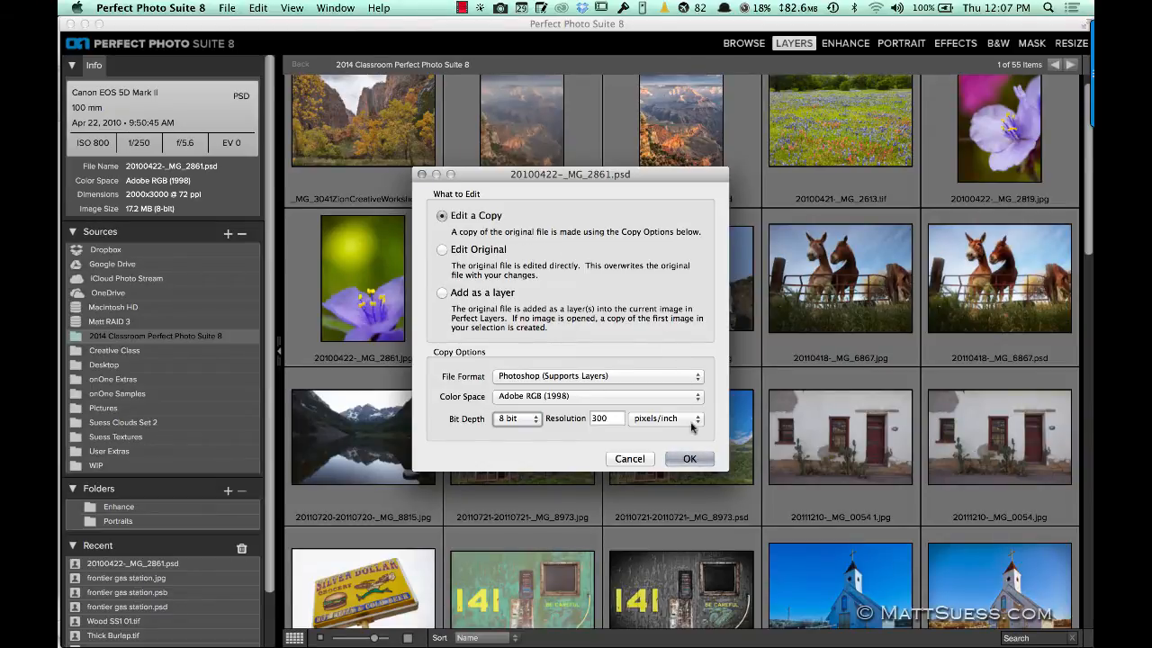
pyautogui.click(689, 461)
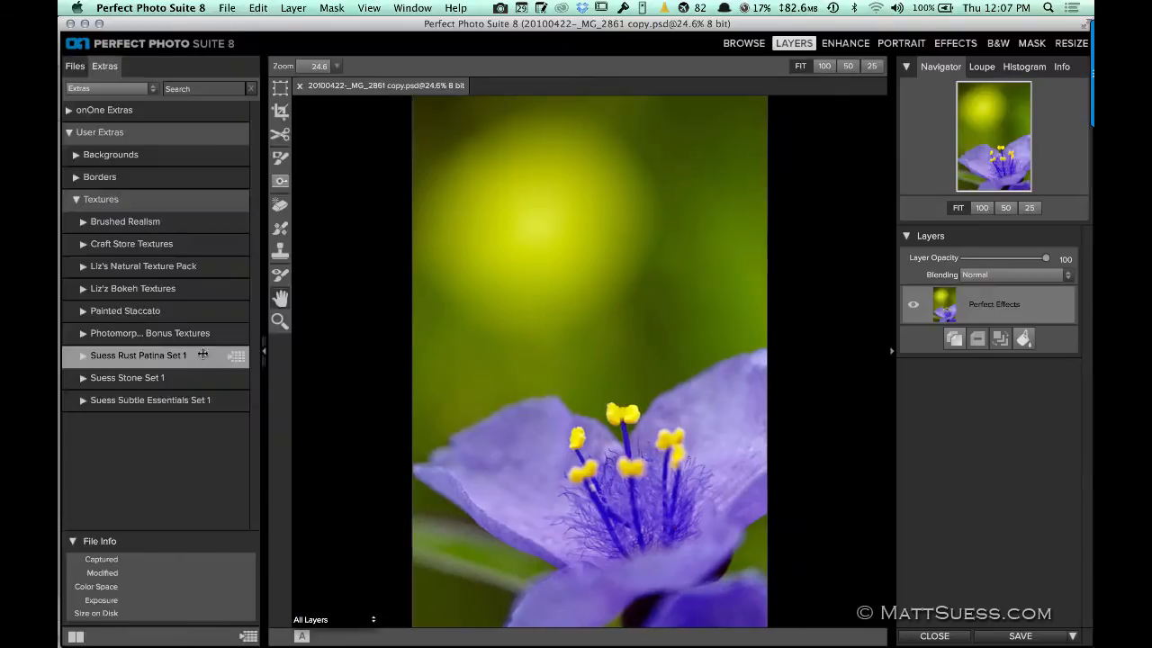
# Step: Show the Suess Stone Set 1 textures from the User Extras in the enlarged thumbnail browser
pyautogui.click(65, 351)
pyautogui.click(130, 360)
pyautogui.click(151, 380)
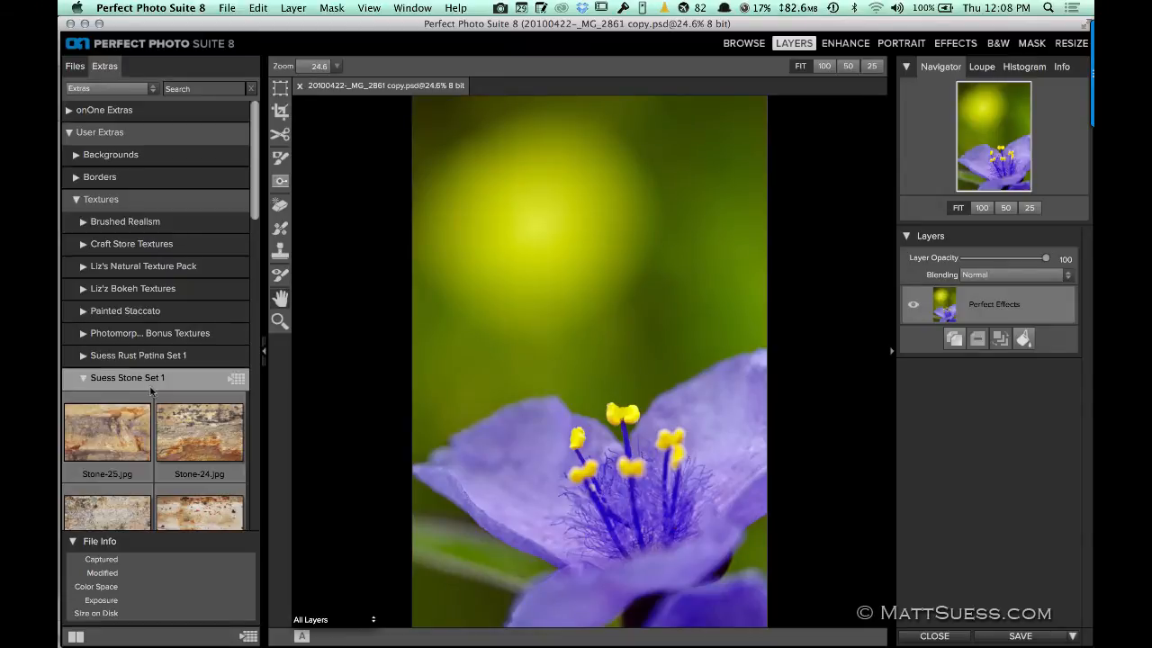
pyautogui.click(236, 379)
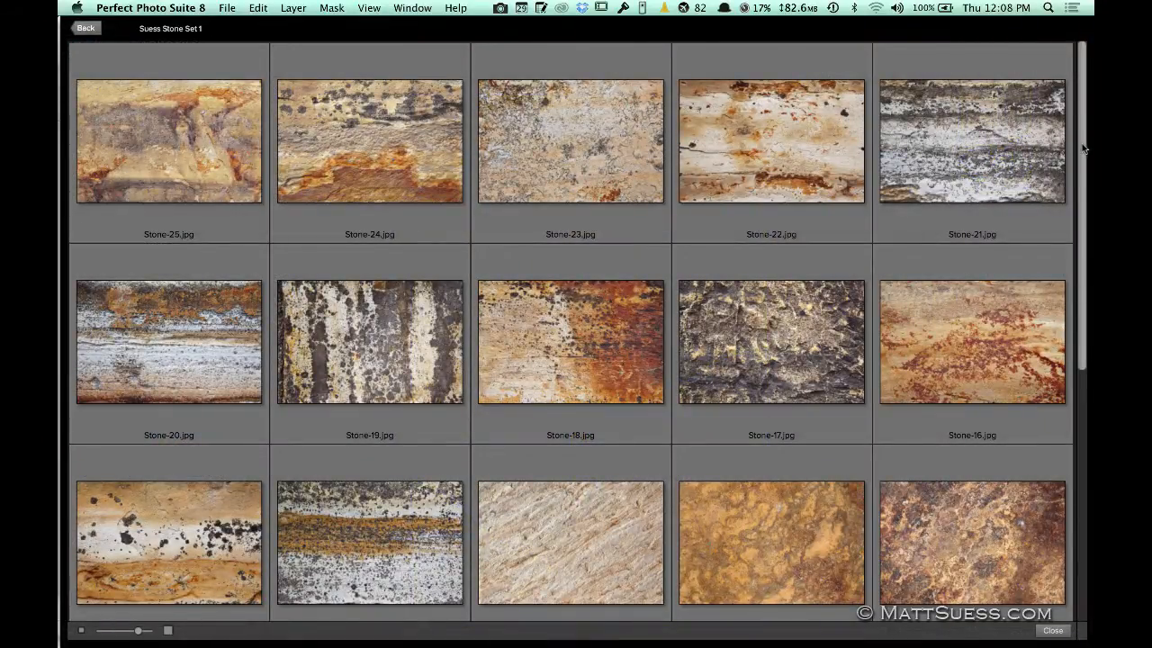
# Step: Pick the Stone-13.jpg texture from the set and add it to the flower photo as a layer
pyautogui.scroll(-10, 1019, 369)
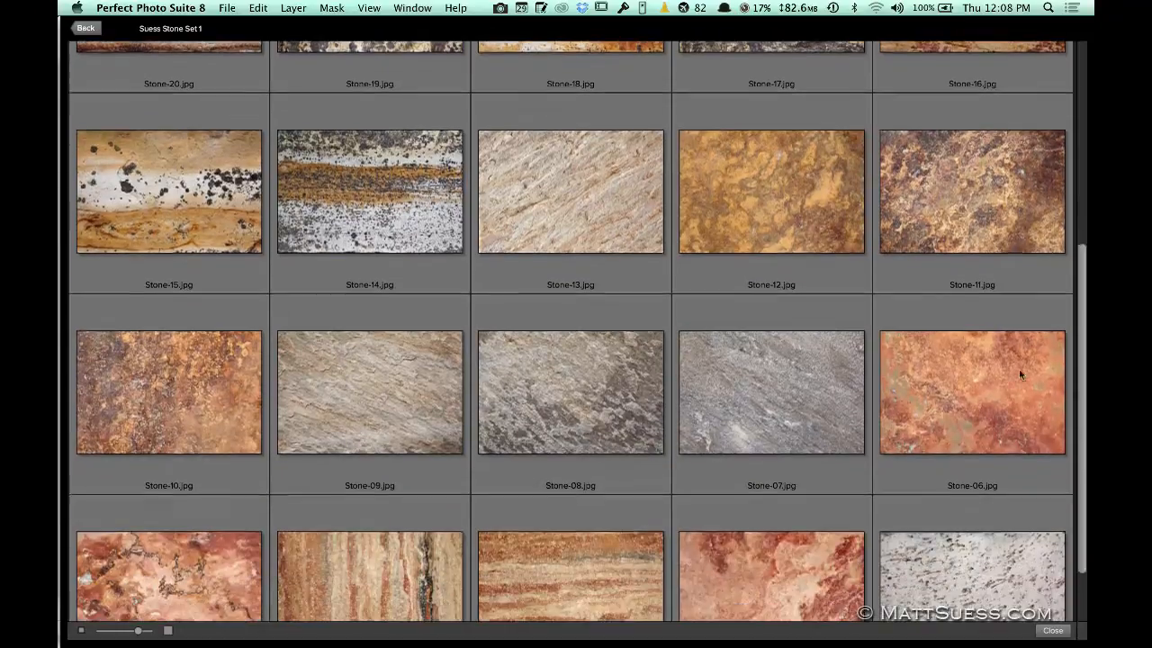
pyautogui.scroll(-3, 1019, 374)
pyautogui.scroll(5, 999, 359)
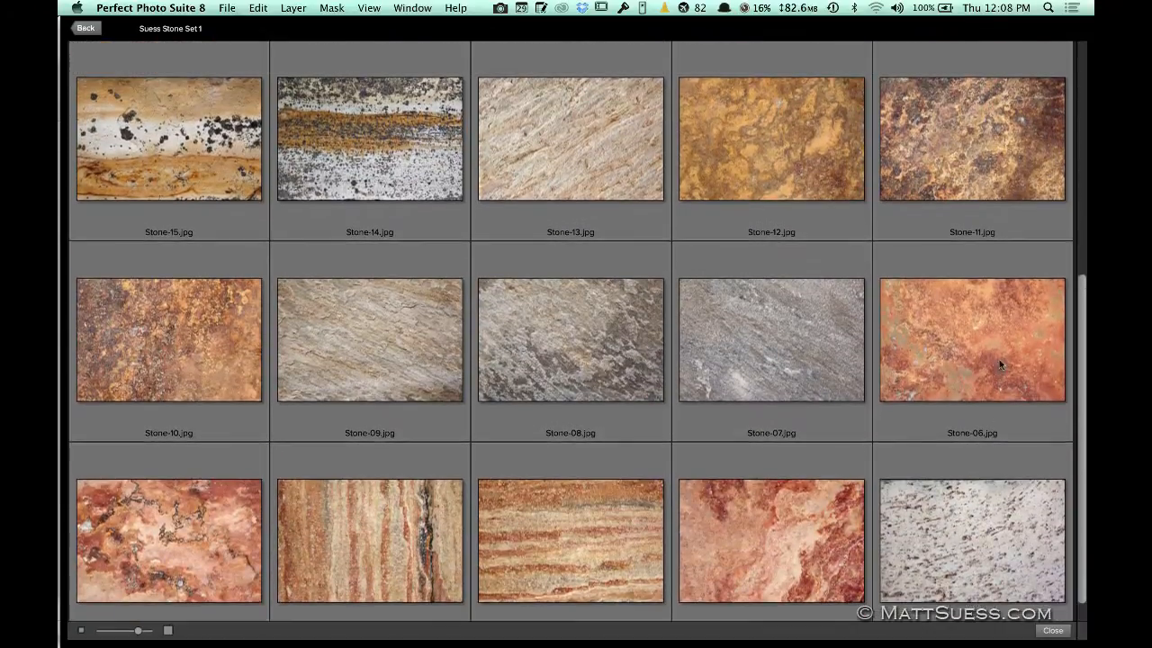
pyautogui.scroll(7, 1026, 292)
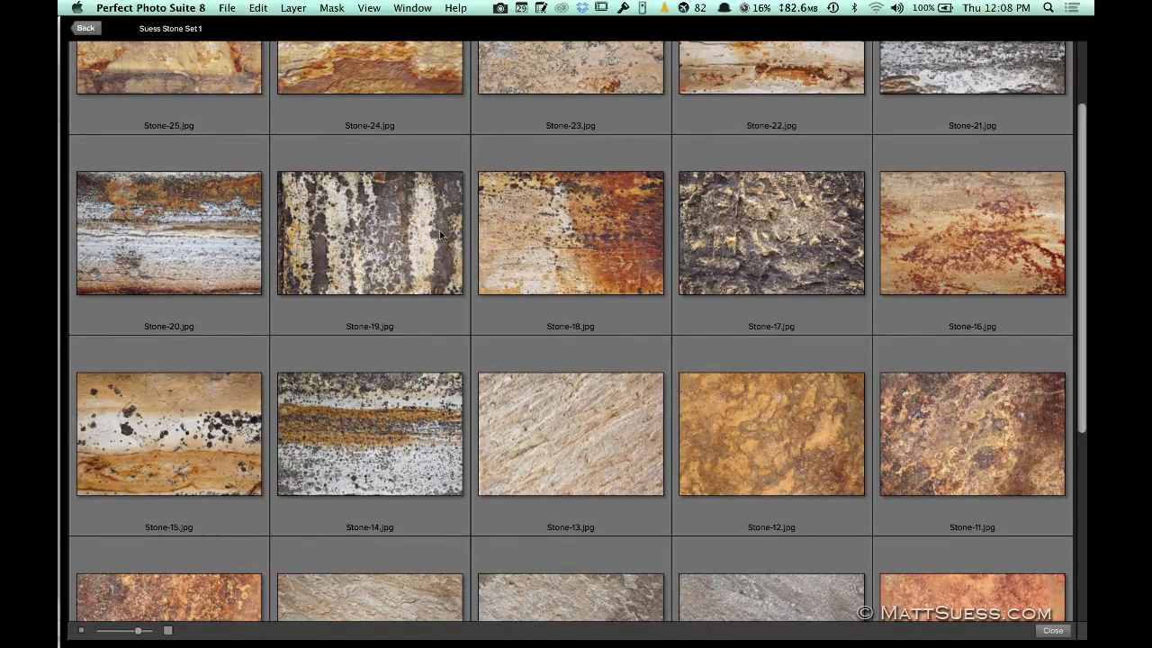
pyautogui.doubleClick(575, 430)
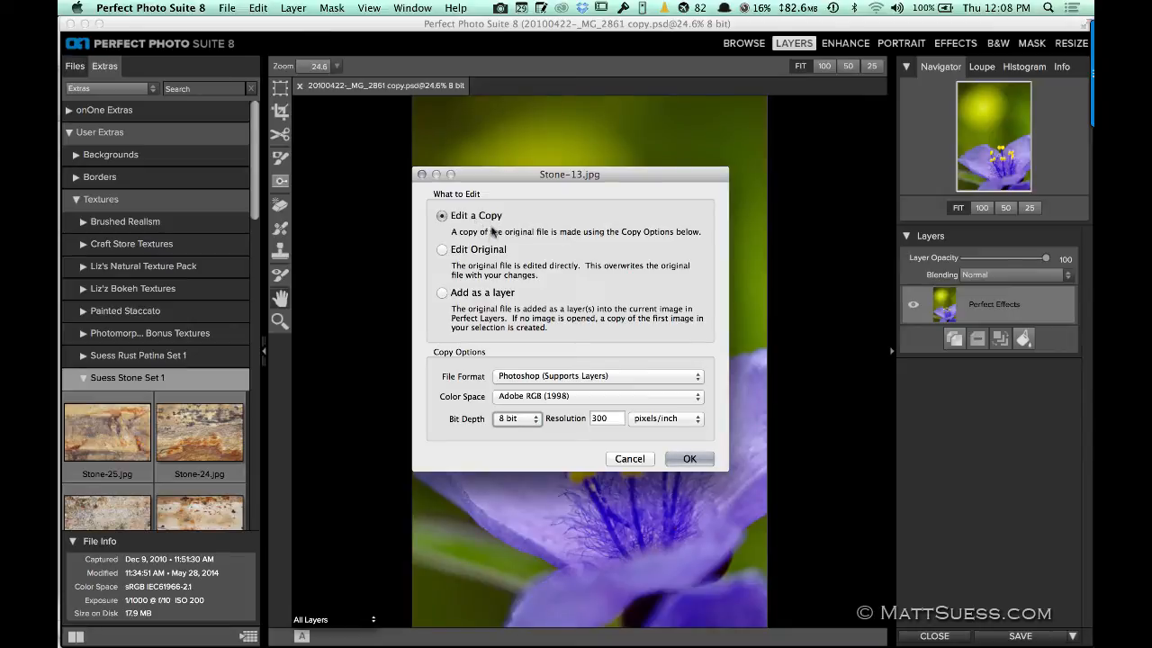
pyautogui.click(441, 293)
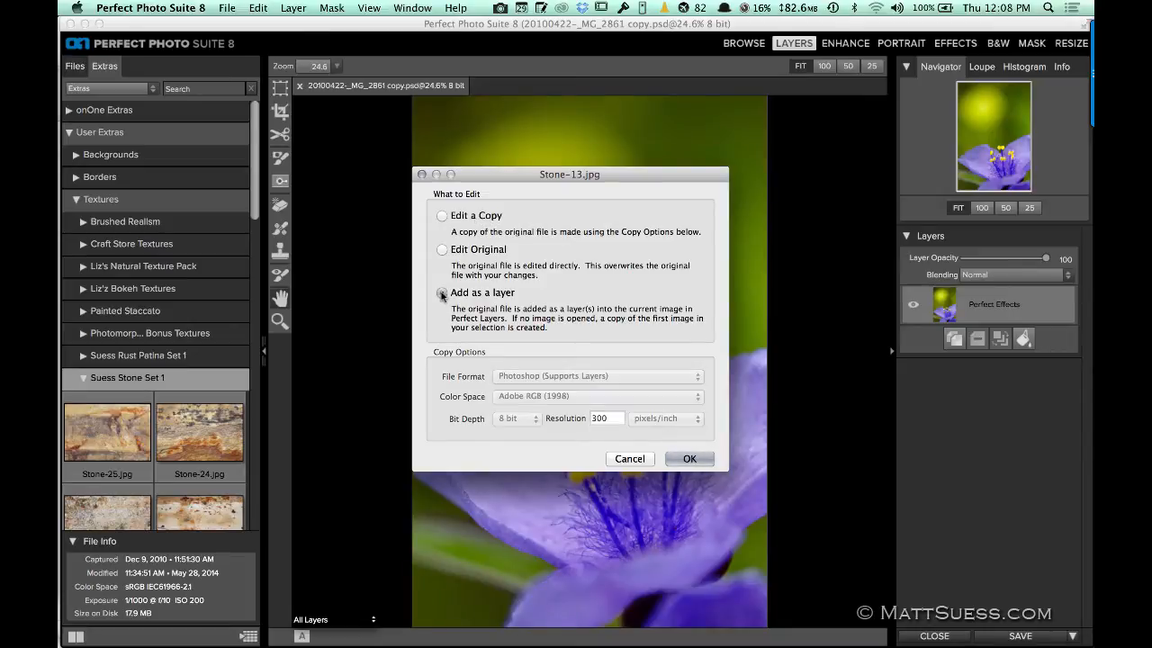
pyautogui.click(689, 458)
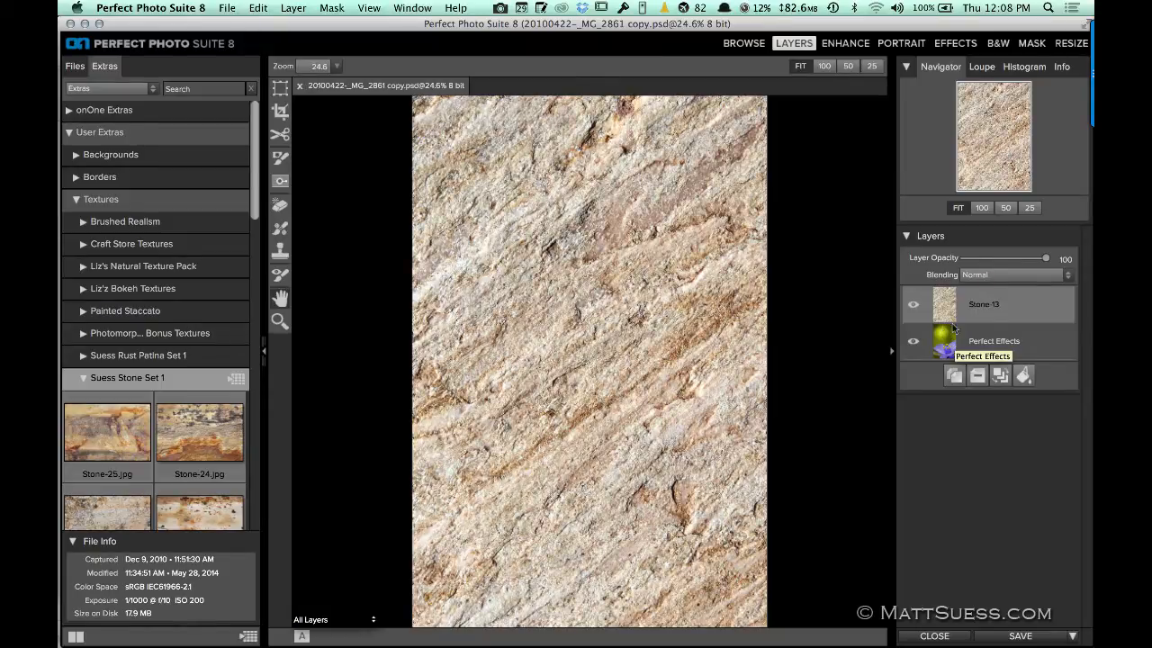
# Step: Set the Stone-13 layer's blending mode to Overlay and its opacity to 50
pyautogui.click(1035, 277)
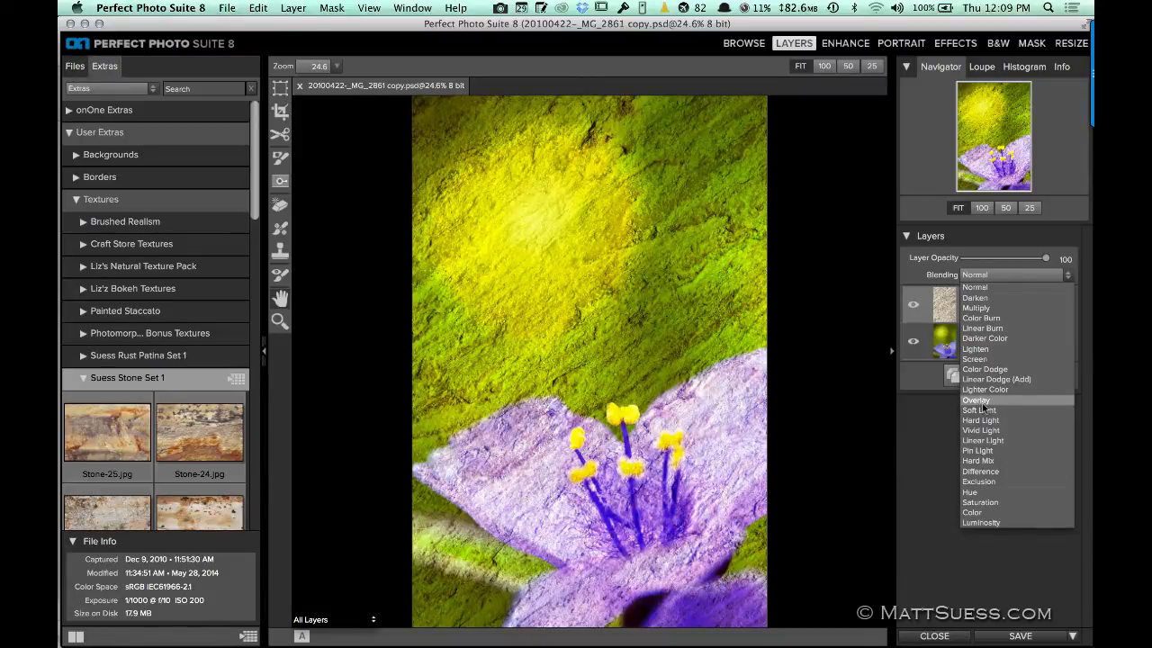
pyautogui.click(990, 404)
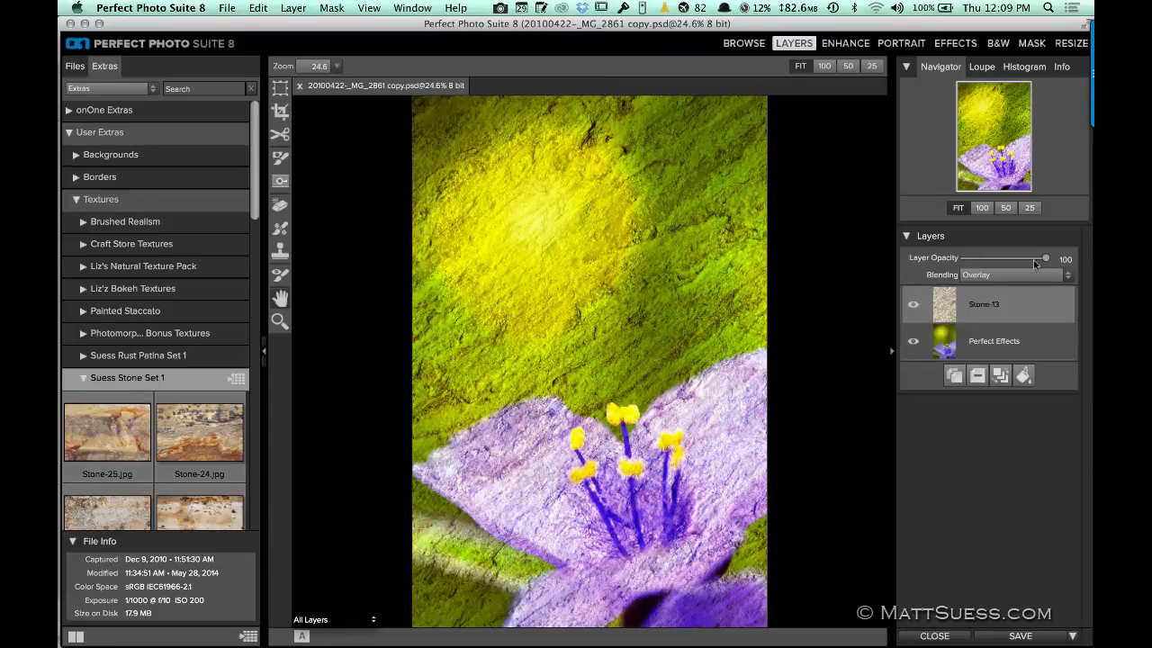
pyautogui.moveTo(1043, 257); pyautogui.dragTo(1005, 260)
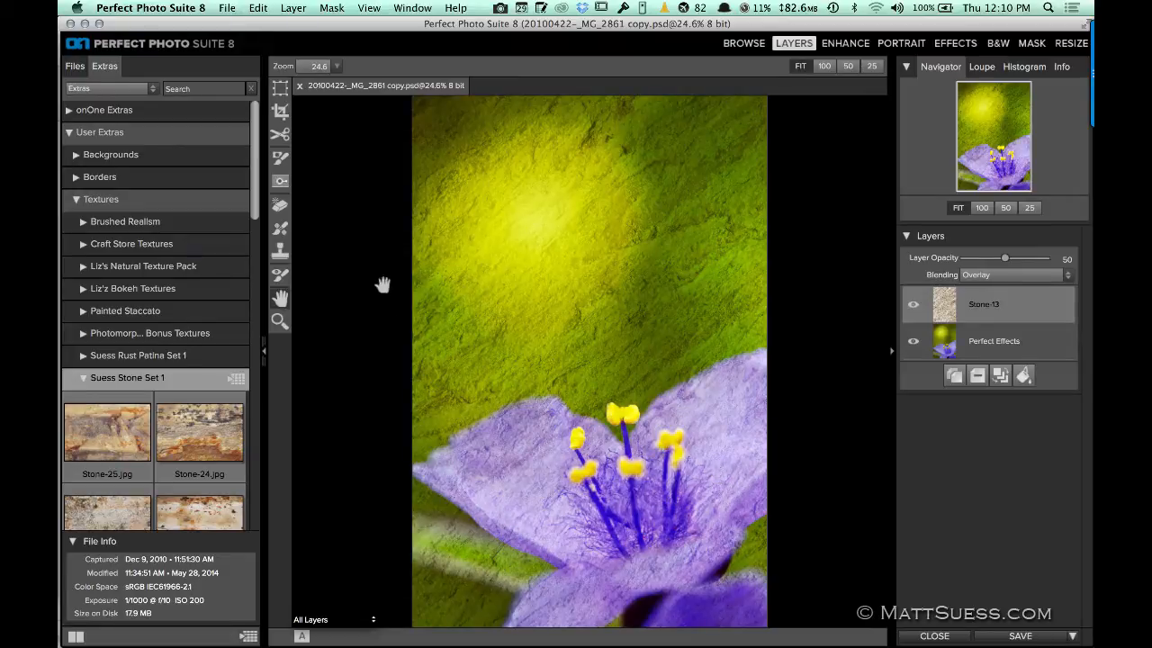
# Step: Paint the stone texture out of the flower petals with the Masking Brush at size 400 and opacity 60
pyautogui.click(280, 158)
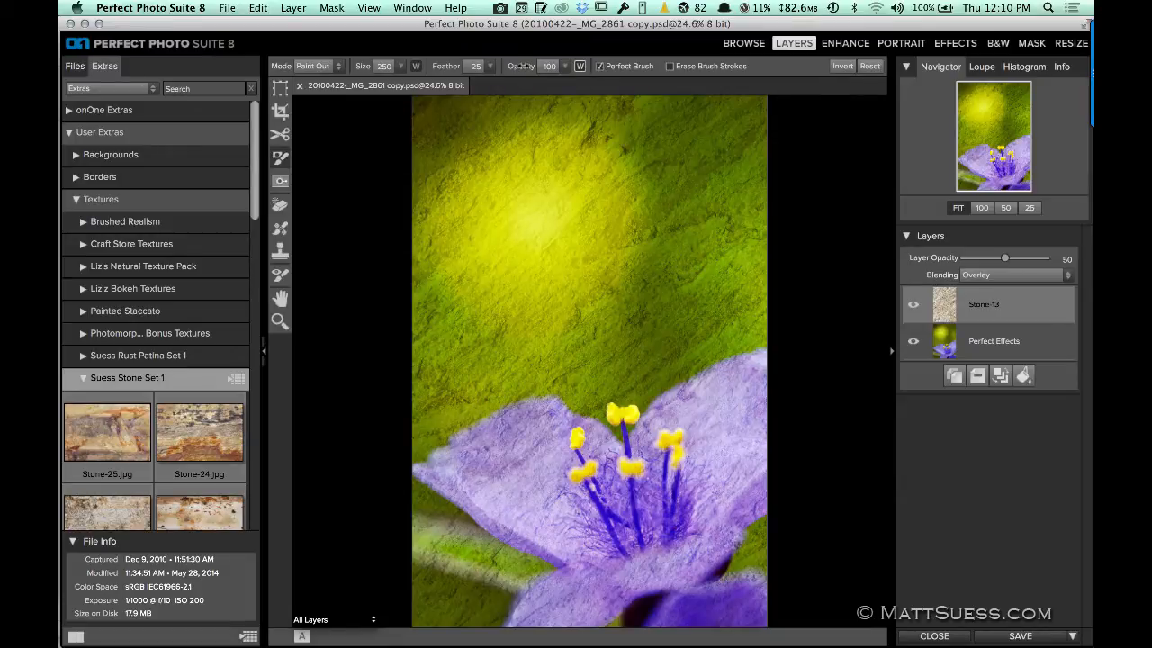
pyautogui.moveTo(520, 66); pyautogui.dragTo(520, 66)
pyautogui.press(']')
pyautogui.press(']')
pyautogui.press(']')
pyautogui.press(']')
pyautogui.press(']')
pyautogui.press(']')
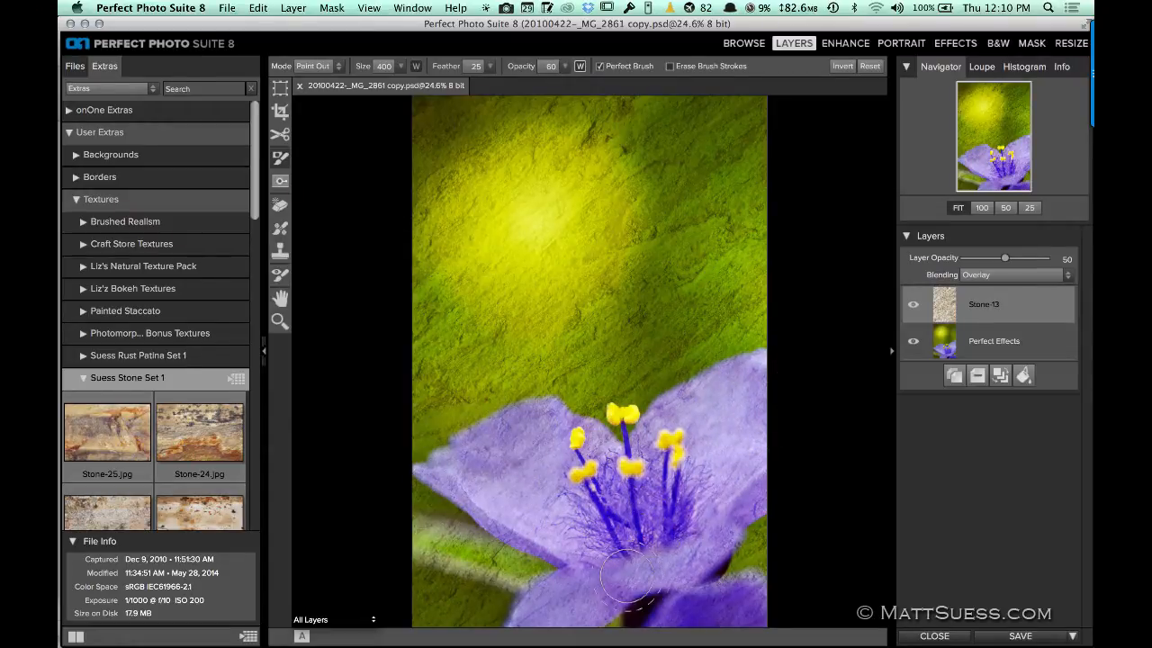
pyautogui.moveTo(707, 396)
pyautogui.mouseDown()
pyautogui.moveTo(666, 450)
pyautogui.moveTo(602, 441)
pyautogui.moveTo(590, 423)
pyautogui.moveTo(508, 432)
pyautogui.mouseUp()
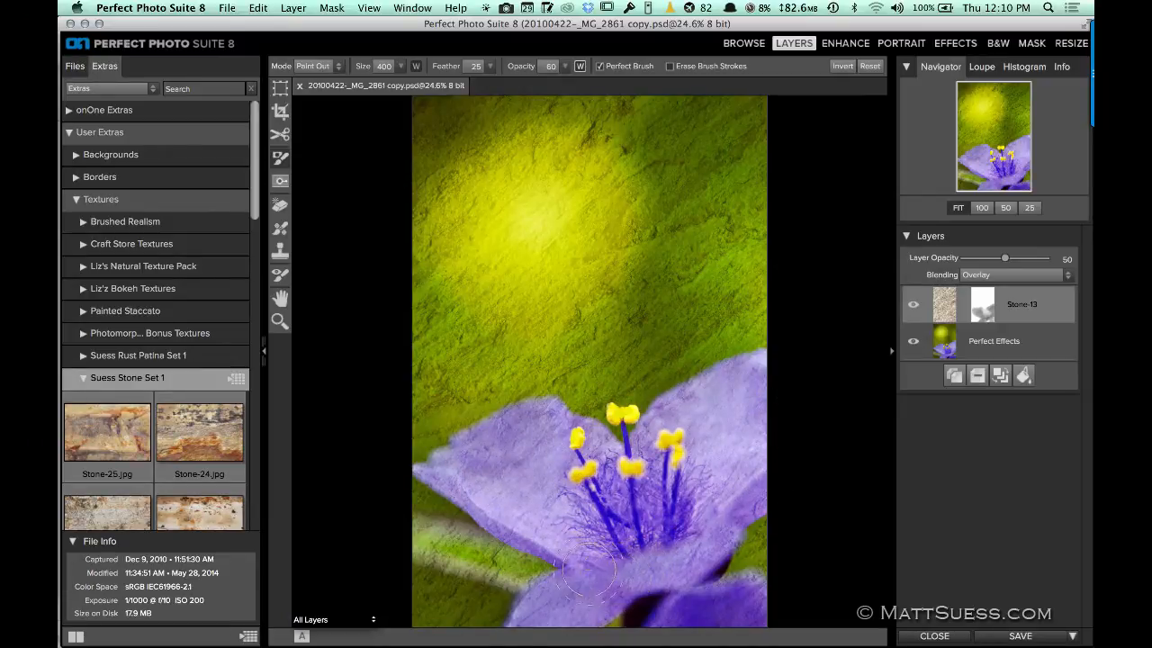
# Step: Change the masking brush mode to Paint In and switch to the Hand tool
pyautogui.click(328, 67)
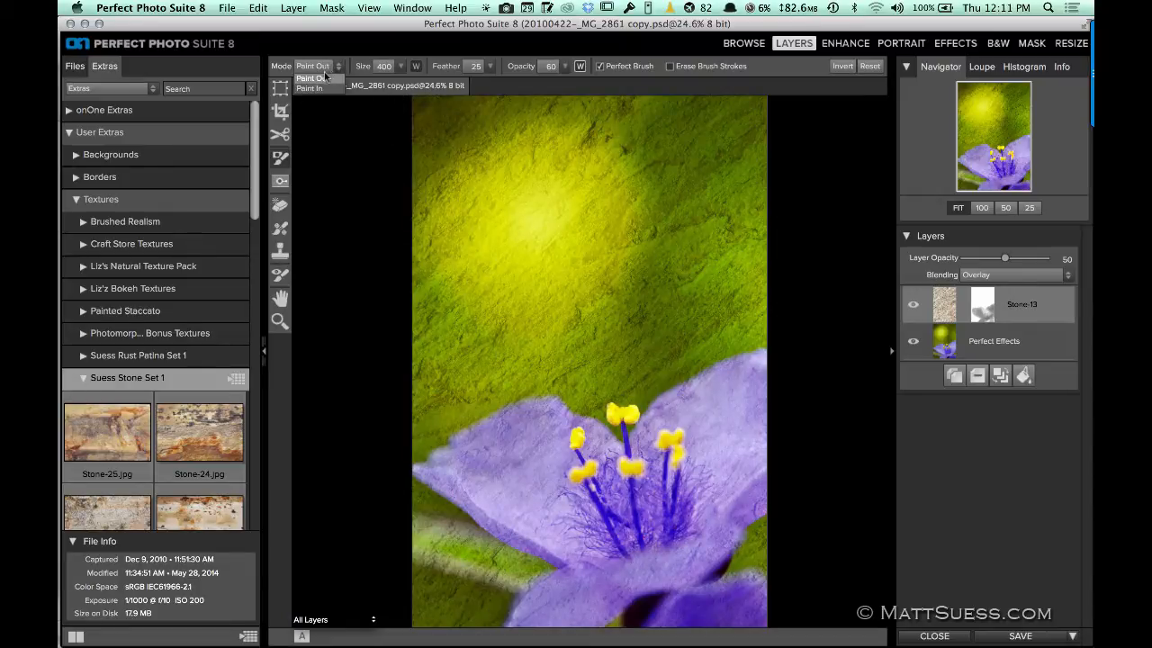
pyautogui.click(312, 88)
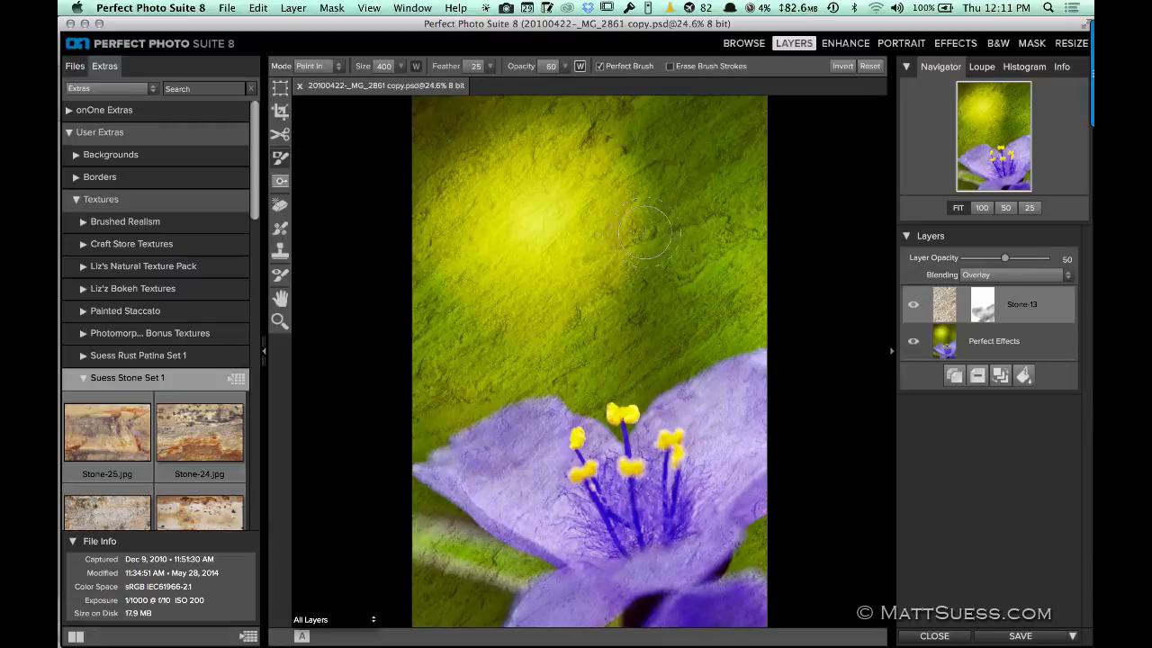
pyautogui.press('h')
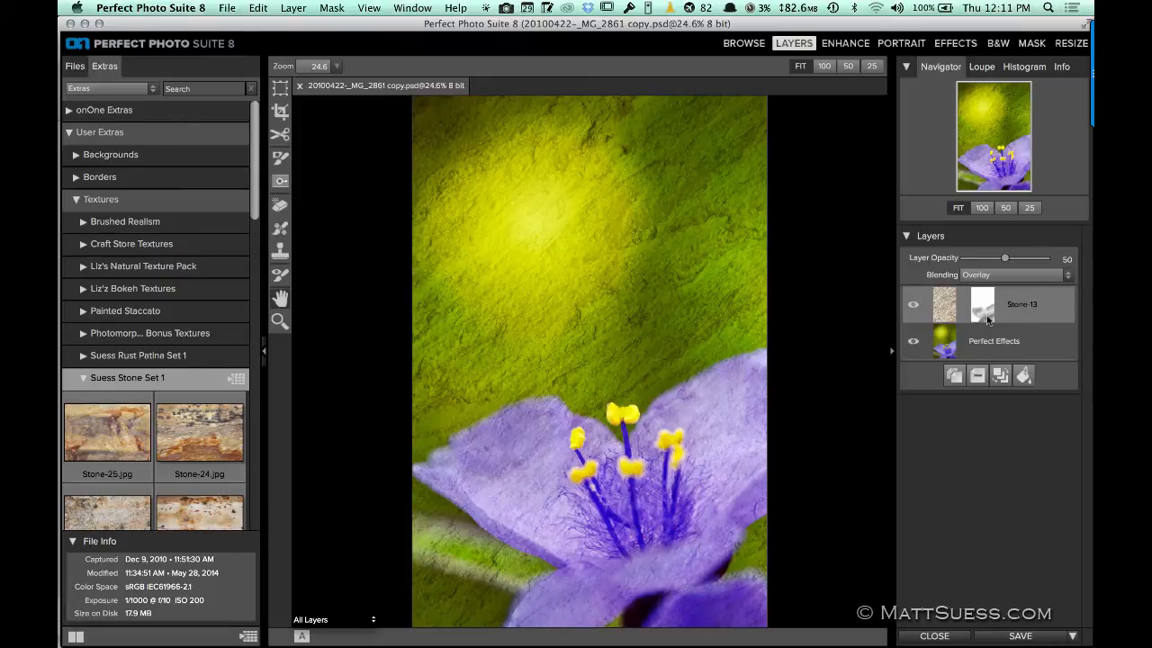
# Step: Inspect the Stone-13 mask in the Mask-Red view and return to the All Layers view
pyautogui.click(361, 620)
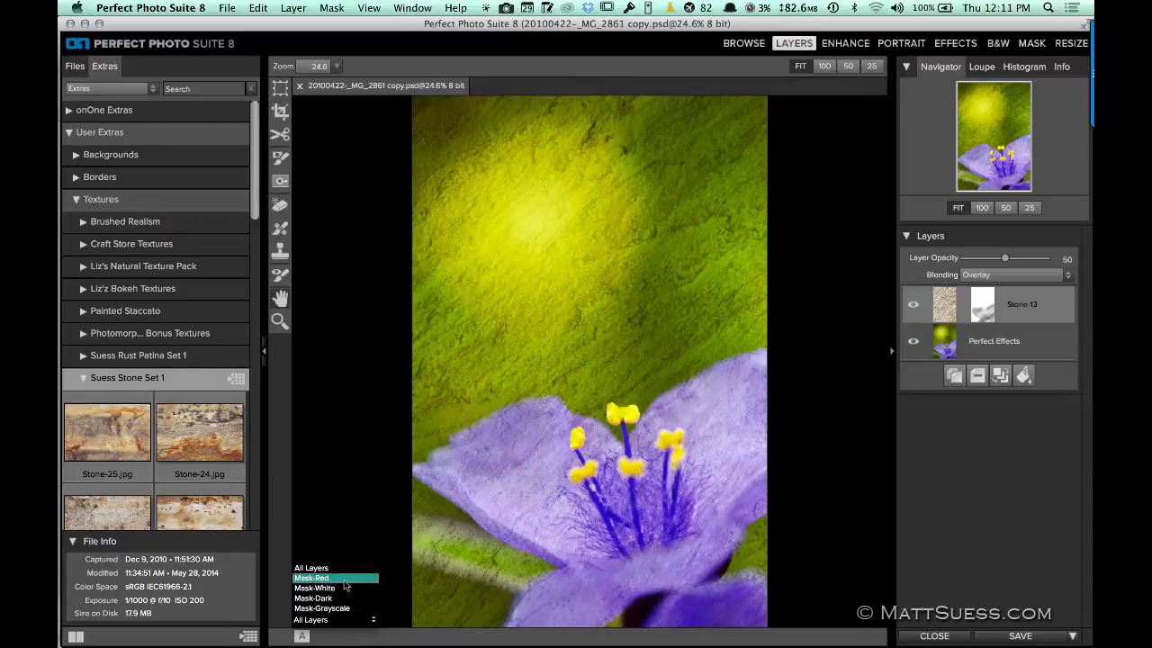
pyautogui.click(344, 583)
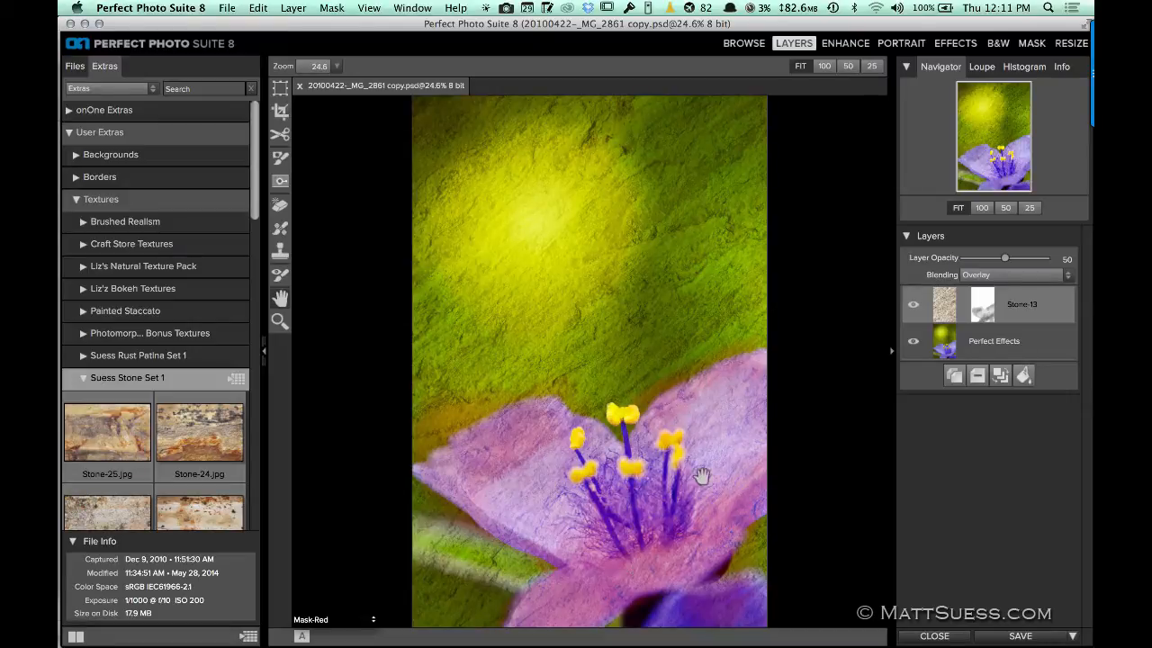
pyautogui.click(365, 623)
pyautogui.click(345, 570)
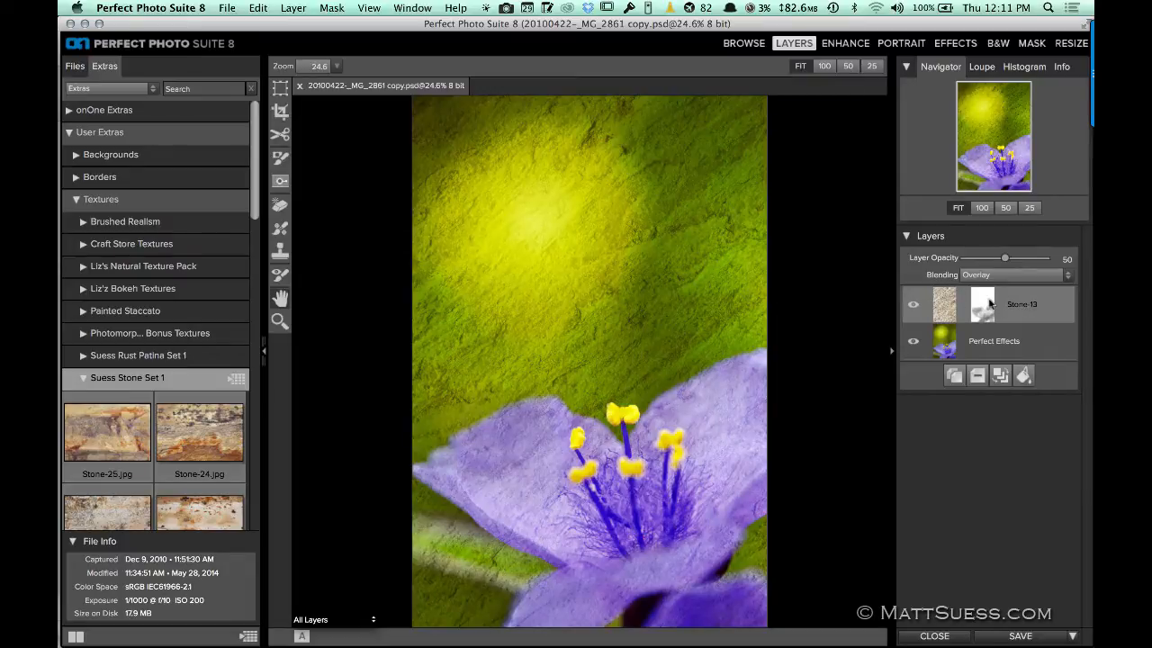
# Step: Open the Perfect Effects layer in Enhance and set its Brightness to -15 and Detail to 38
pyautogui.click(945, 345)
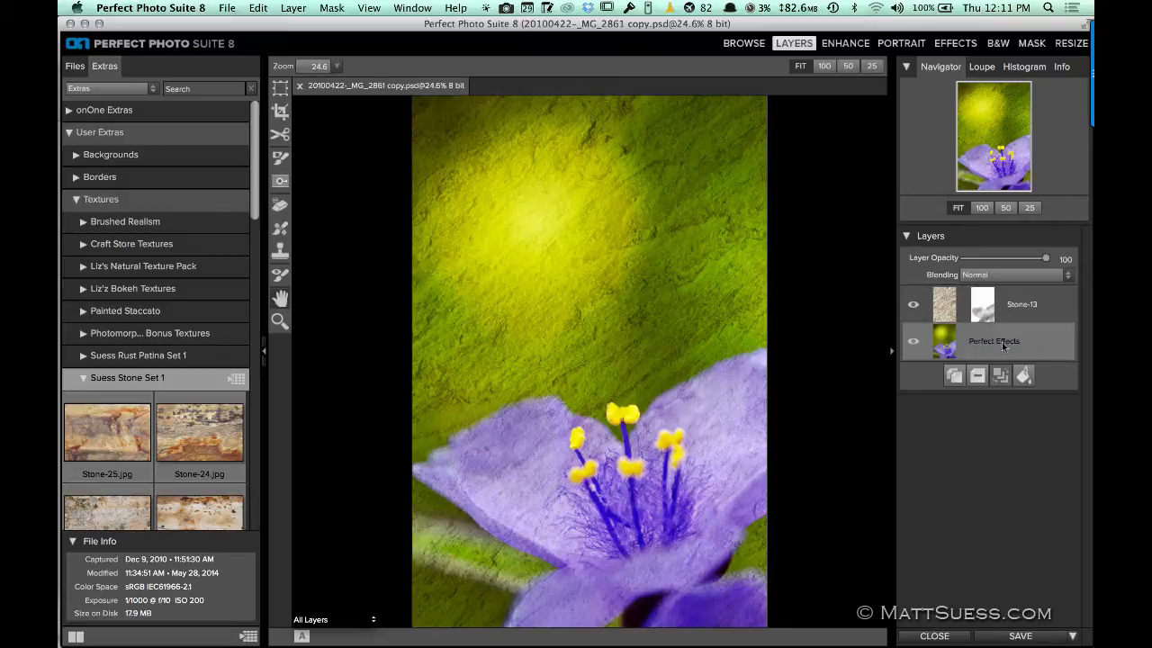
pyautogui.click(846, 45)
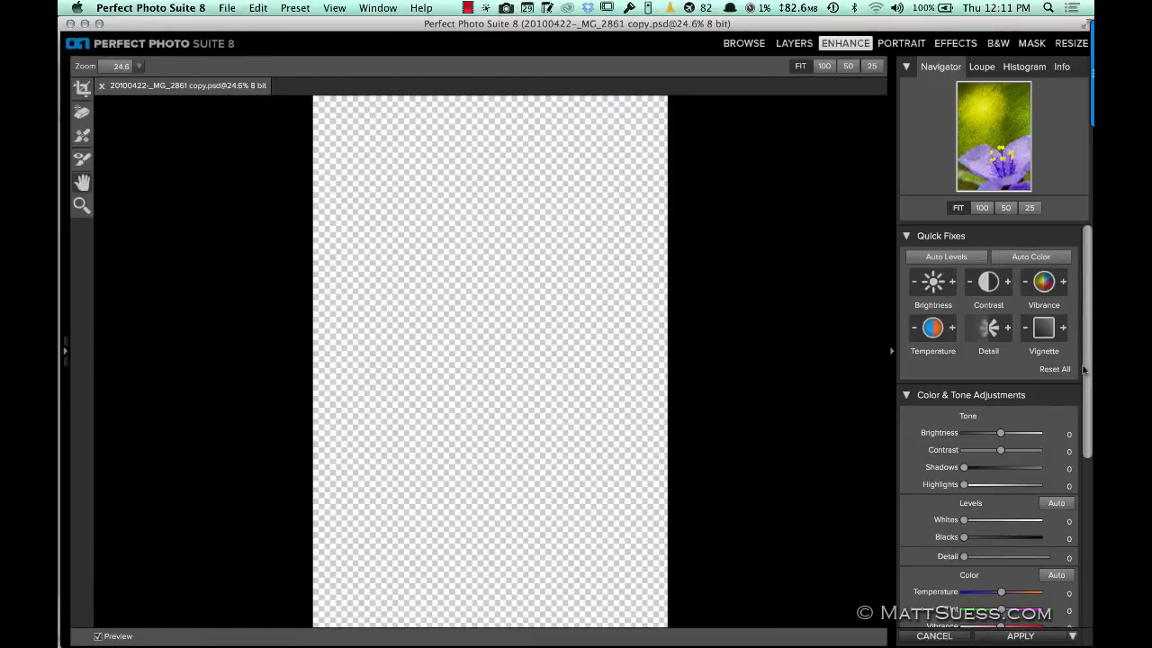
pyautogui.scroll(-2, 1082, 431)
pyautogui.scroll(-3, 1082, 432)
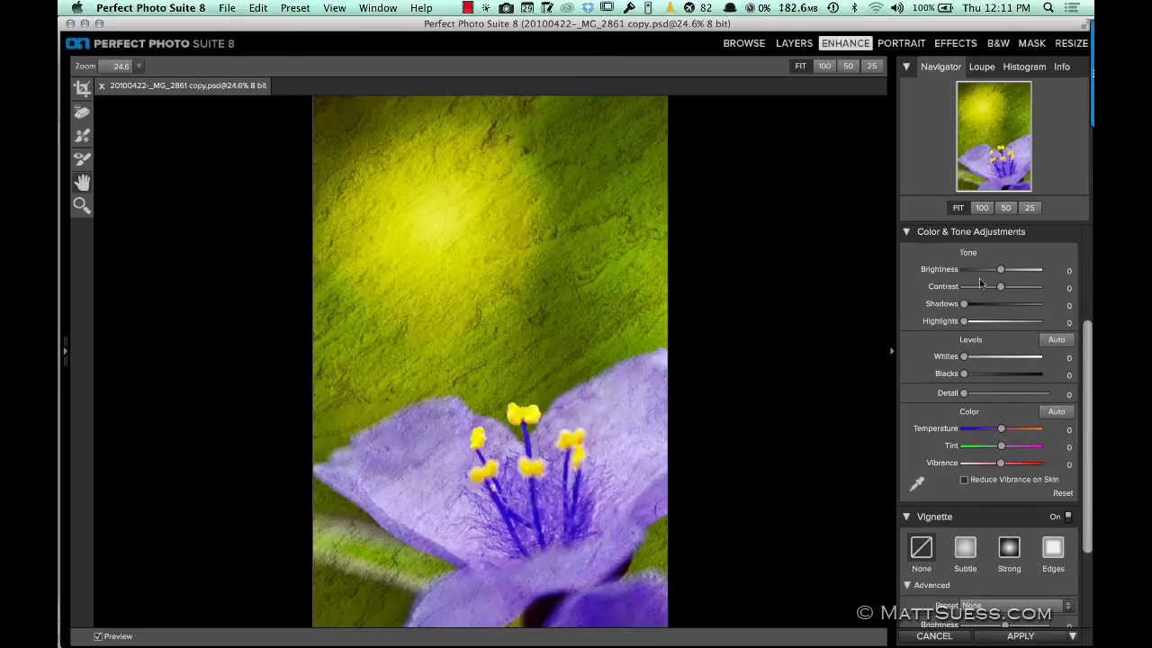
pyautogui.moveTo(1000, 269); pyautogui.dragTo(986, 273)
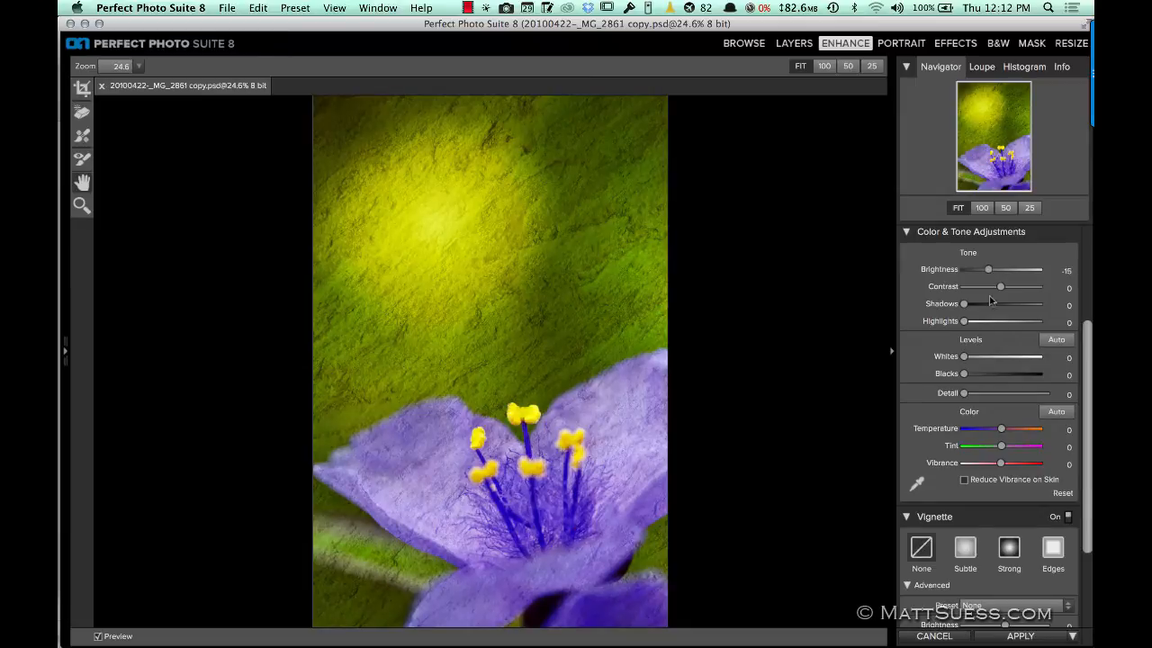
pyautogui.click(984, 394)
pyautogui.moveTo(983, 395); pyautogui.dragTo(990, 395)
# Step: Add a custom vignette with Brightness -61, Size 37, Feather 64 and Roundness -72
pyautogui.moveTo(1087, 464); pyautogui.dragTo(1090, 536)
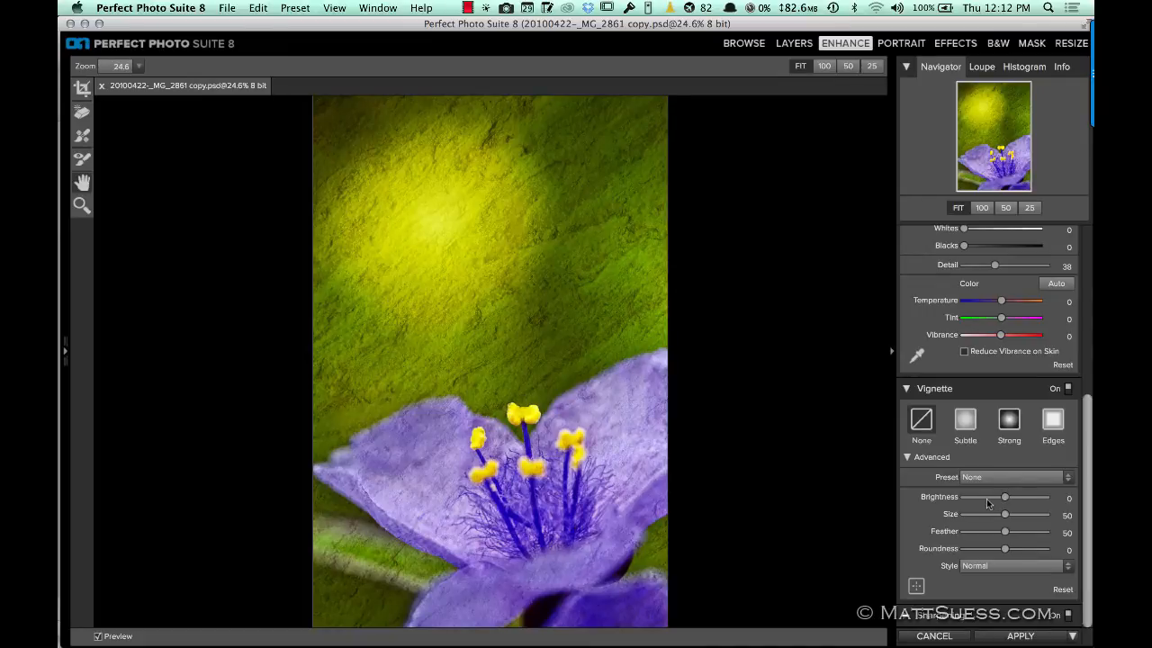
pyautogui.click(986, 498)
pyautogui.click(977, 549)
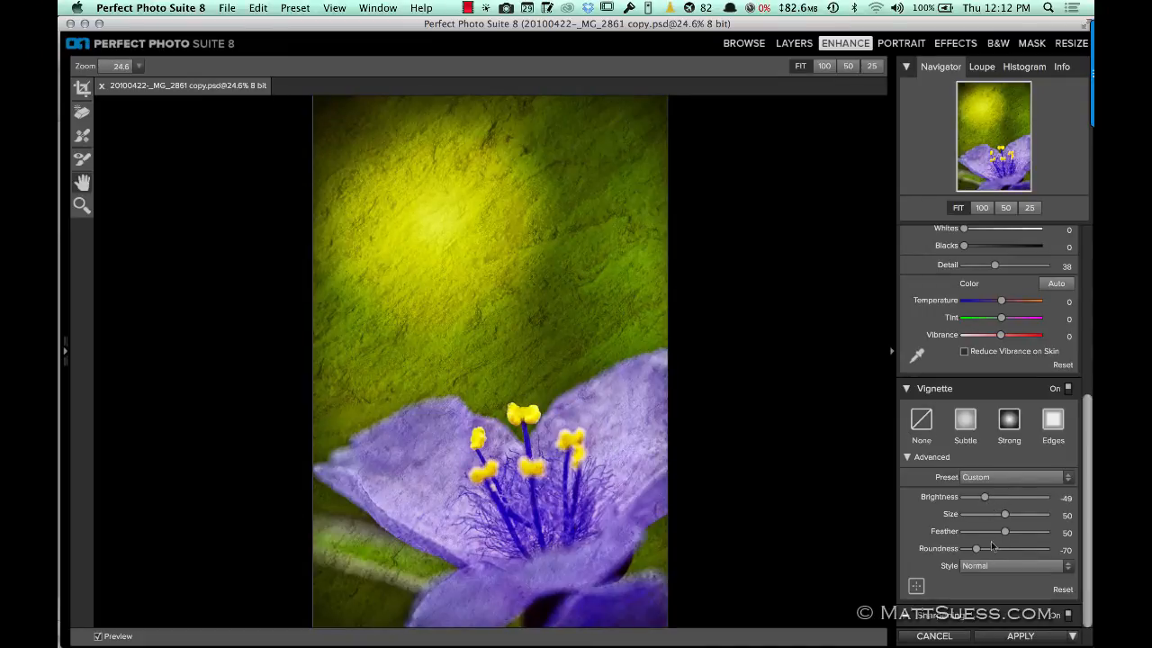
pyautogui.click(983, 531)
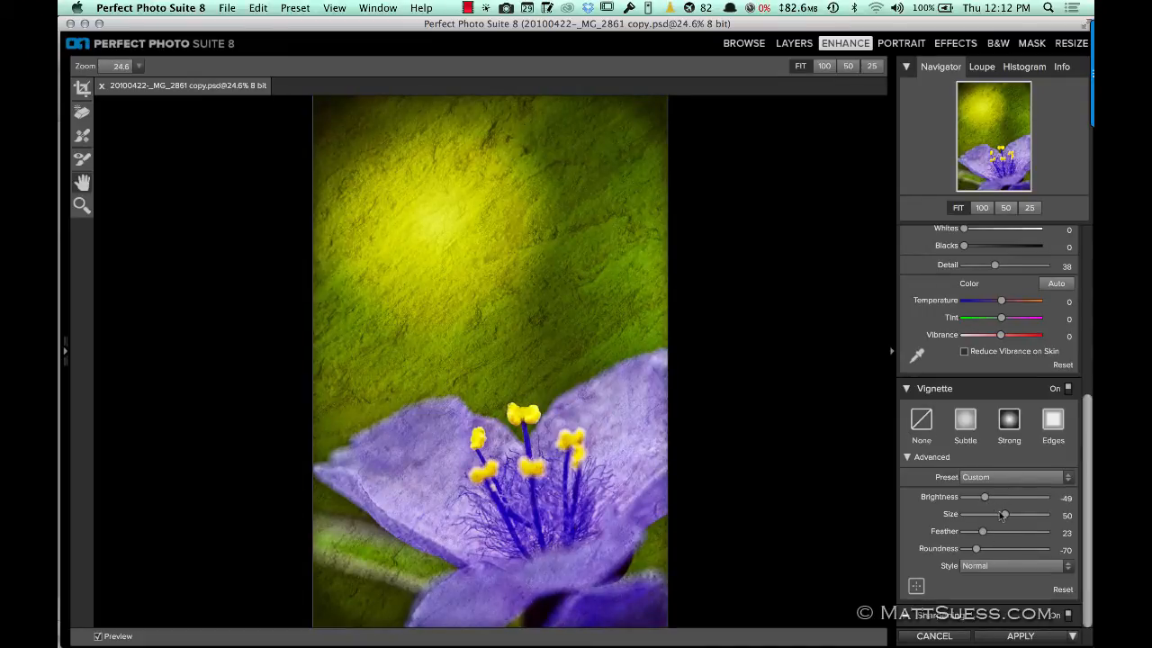
pyautogui.moveTo(986, 497); pyautogui.dragTo(965, 534)
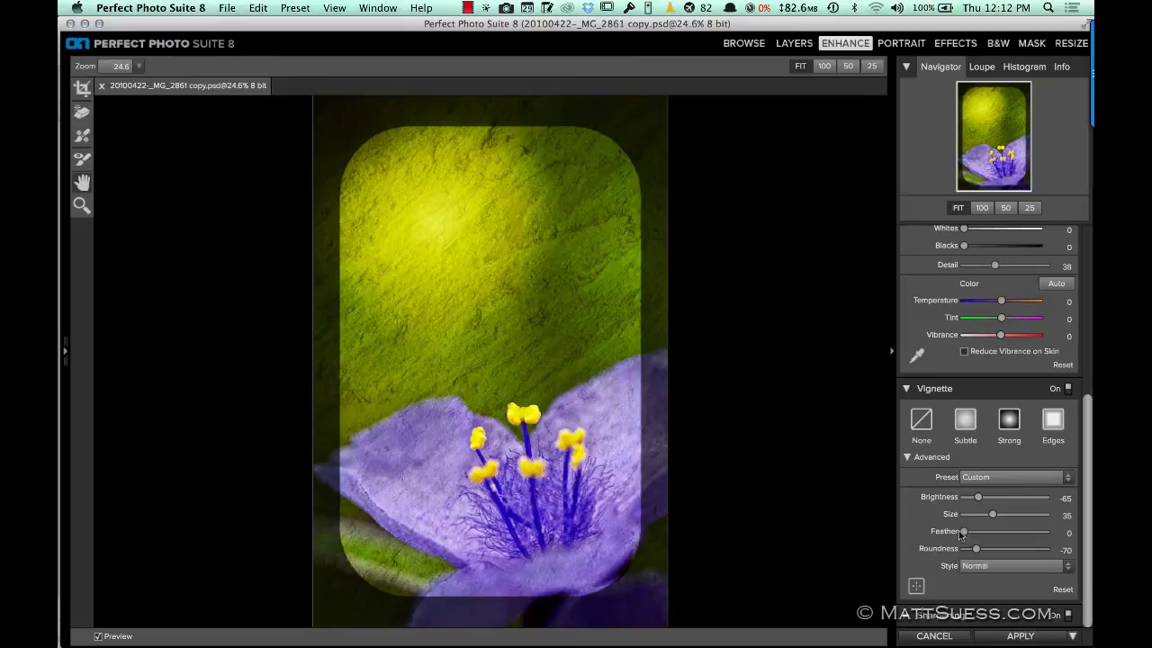
pyautogui.moveTo(959, 530)
pyautogui.mouseDown()
pyautogui.moveTo(980, 533)
pyautogui.moveTo(969, 536)
pyautogui.mouseUp()
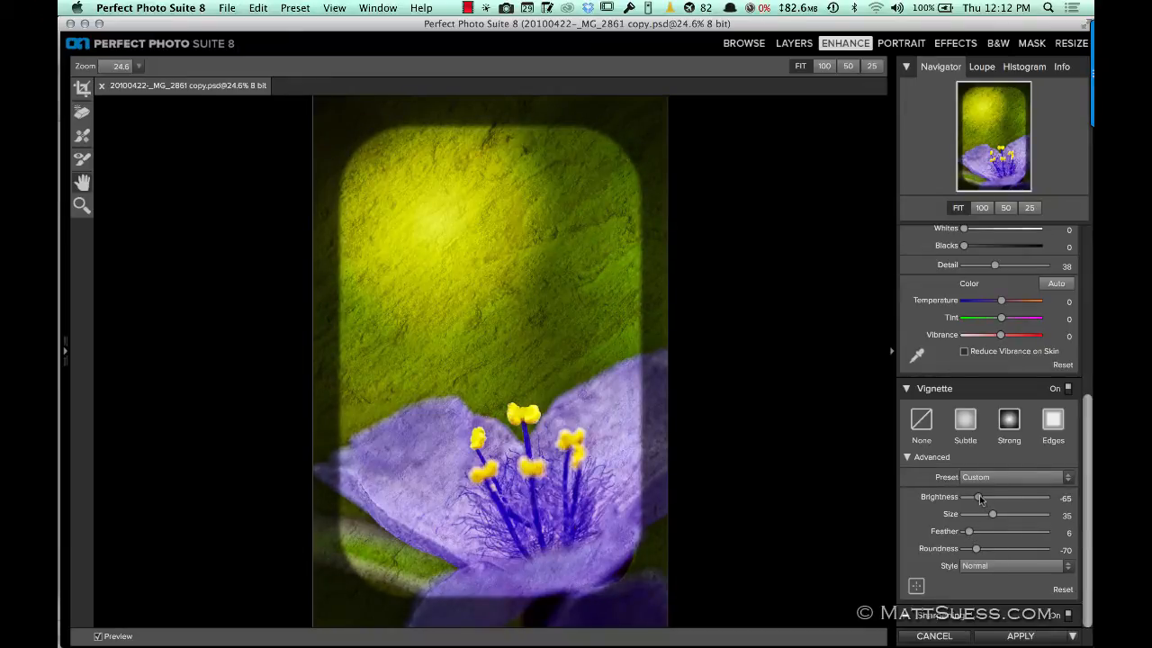
pyautogui.moveTo(980, 500); pyautogui.dragTo(994, 515)
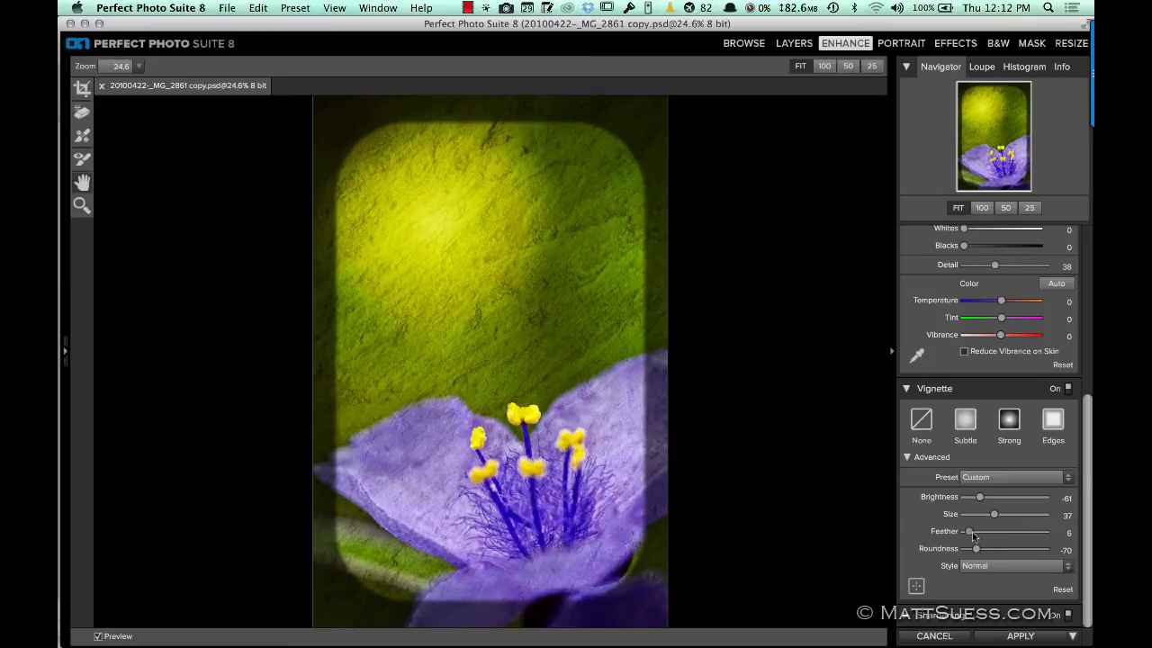
pyautogui.moveTo(969, 532)
pyautogui.mouseDown()
pyautogui.moveTo(1019, 532)
pyautogui.moveTo(975, 549)
pyautogui.mouseUp()
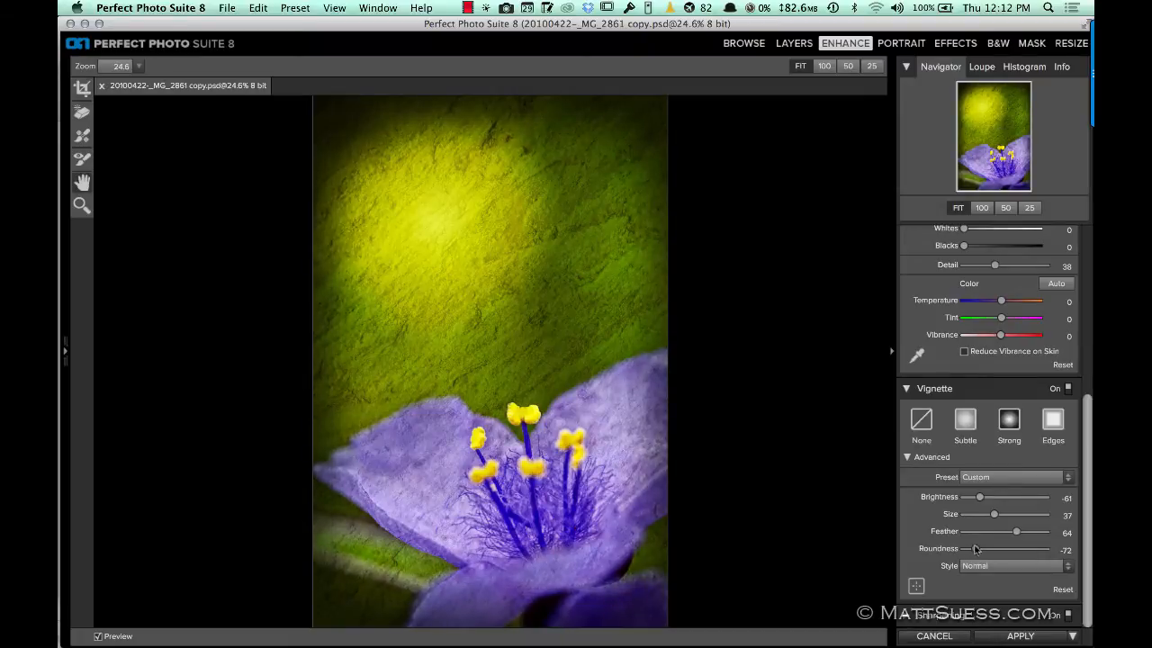
# Step: Refine the vignette to Brightness -67, Size 36 and Roundness -70, and compare the photo with the vignette off and on
pyautogui.moveTo(981, 497); pyautogui.dragTo(977, 499)
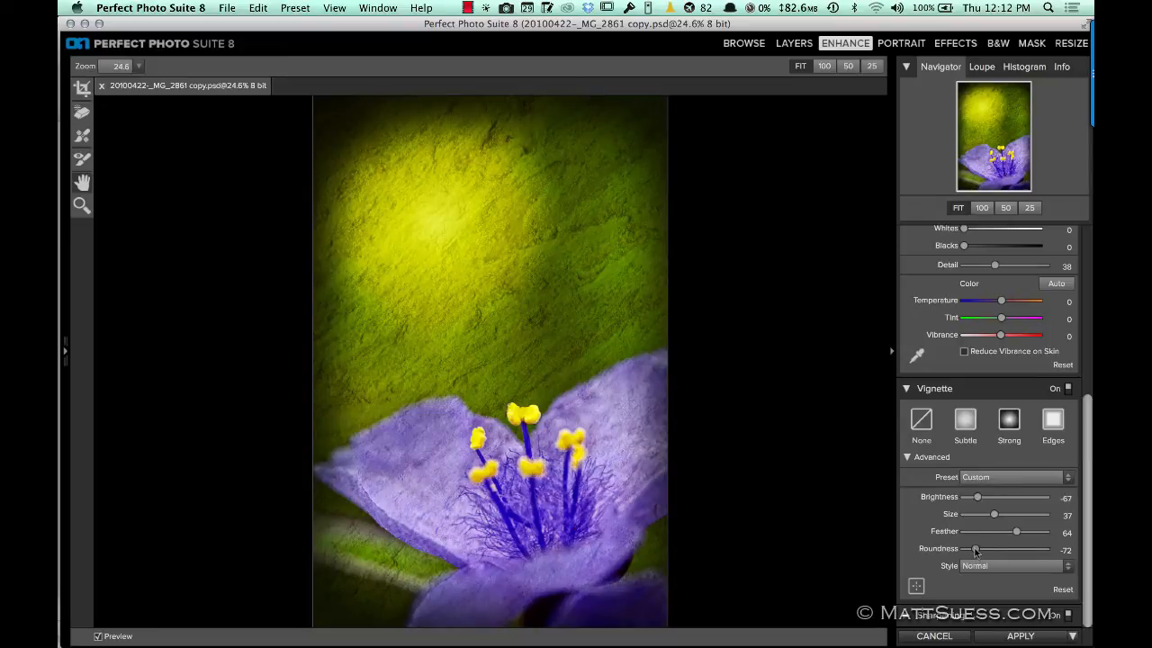
pyautogui.moveTo(996, 512); pyautogui.dragTo(991, 515)
pyautogui.click(1068, 388)
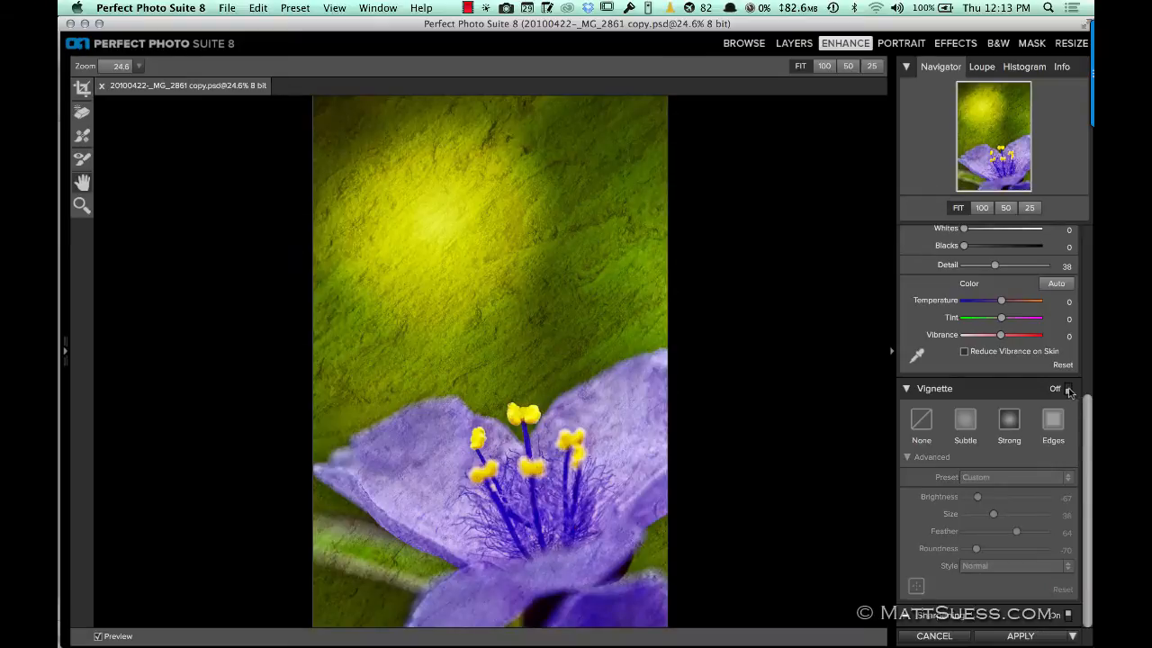
pyautogui.click(1068, 390)
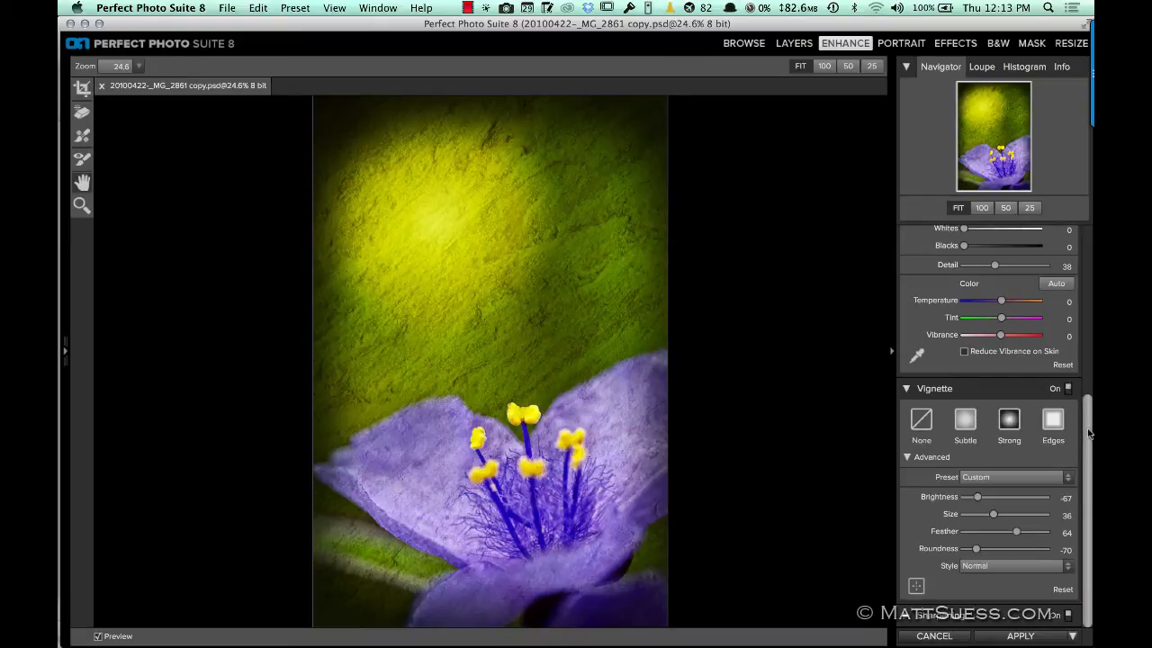
# Step: Compare the enhanced flower photo with its unenhanced version and apply the Enhance adjustments
pyautogui.click(99, 636)
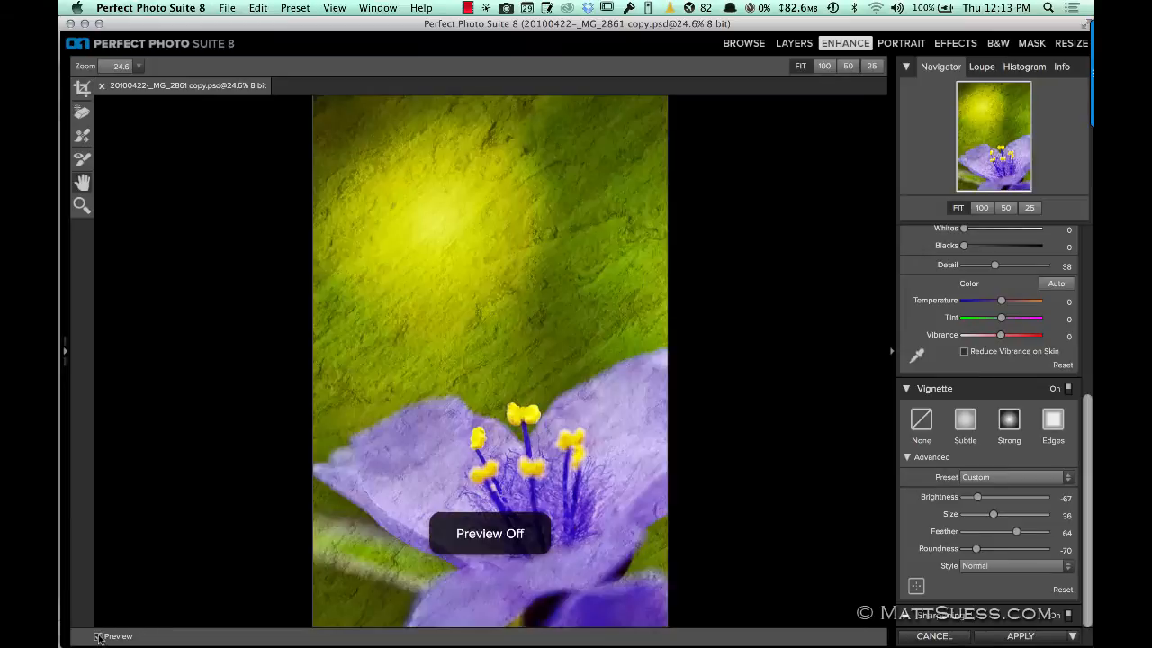
pyautogui.click(99, 636)
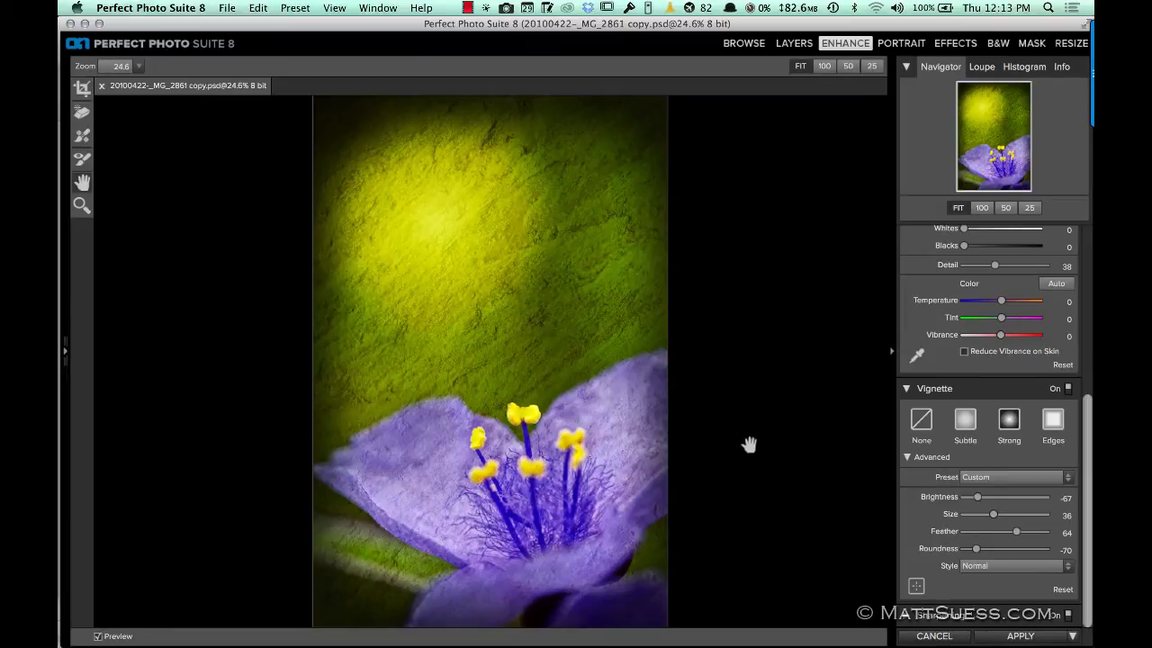
pyautogui.click(1020, 636)
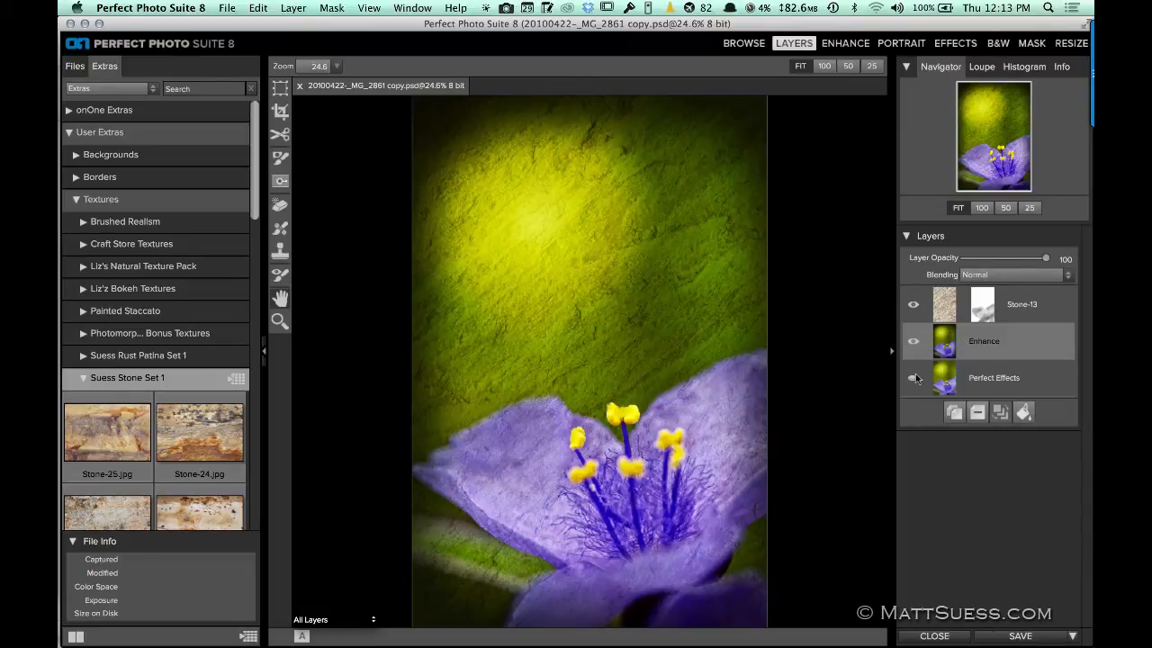
# Step: Compare the image with the Enhance and Stone-13 layers hidden and shown, and slightly lower the Stone-13 layer's opacity
pyautogui.click(914, 379)
pyautogui.click(914, 343)
pyautogui.click(915, 307)
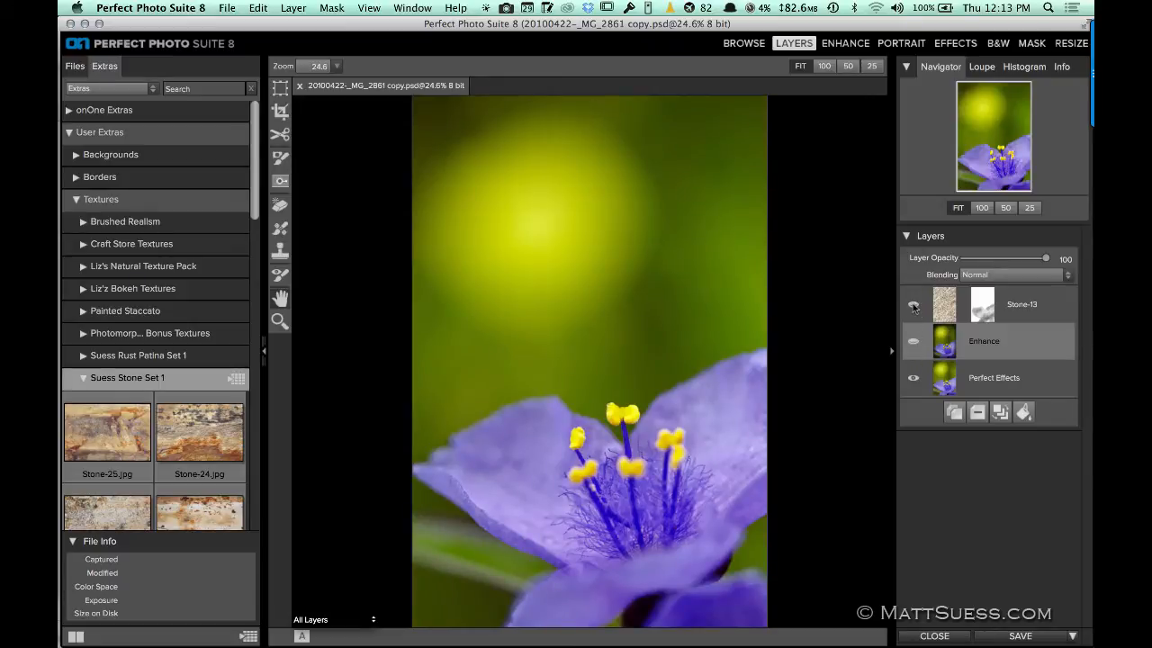
pyautogui.click(914, 306)
pyautogui.click(914, 344)
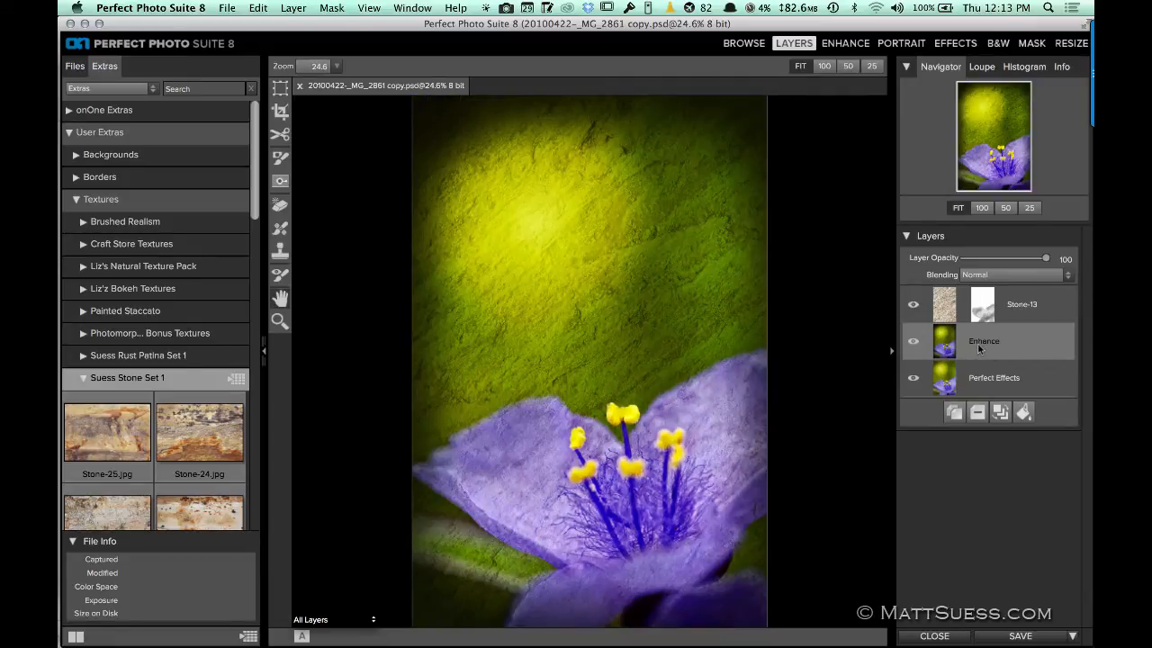
pyautogui.click(945, 310)
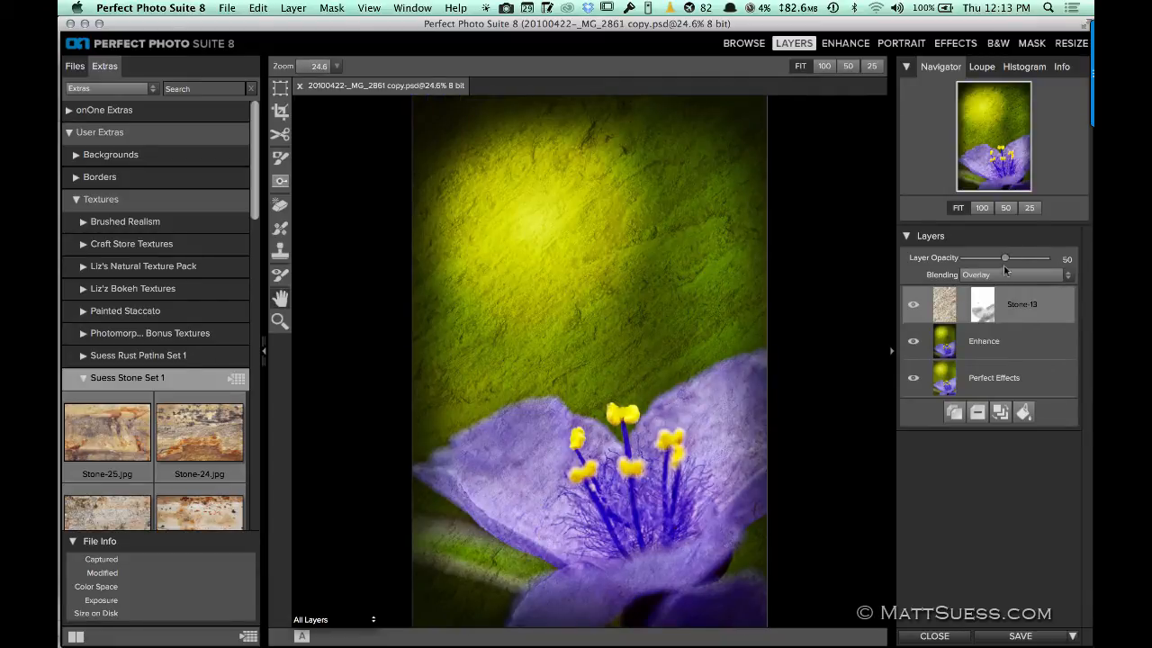
pyautogui.moveTo(1005, 259); pyautogui.dragTo(999, 260)
# Step: Find Apr 05 2014-3748.psd in the 2014 Classroom Perfect Photo Suite 8 folder and open it in Layers as an edited copy
pyautogui.click(736, 50)
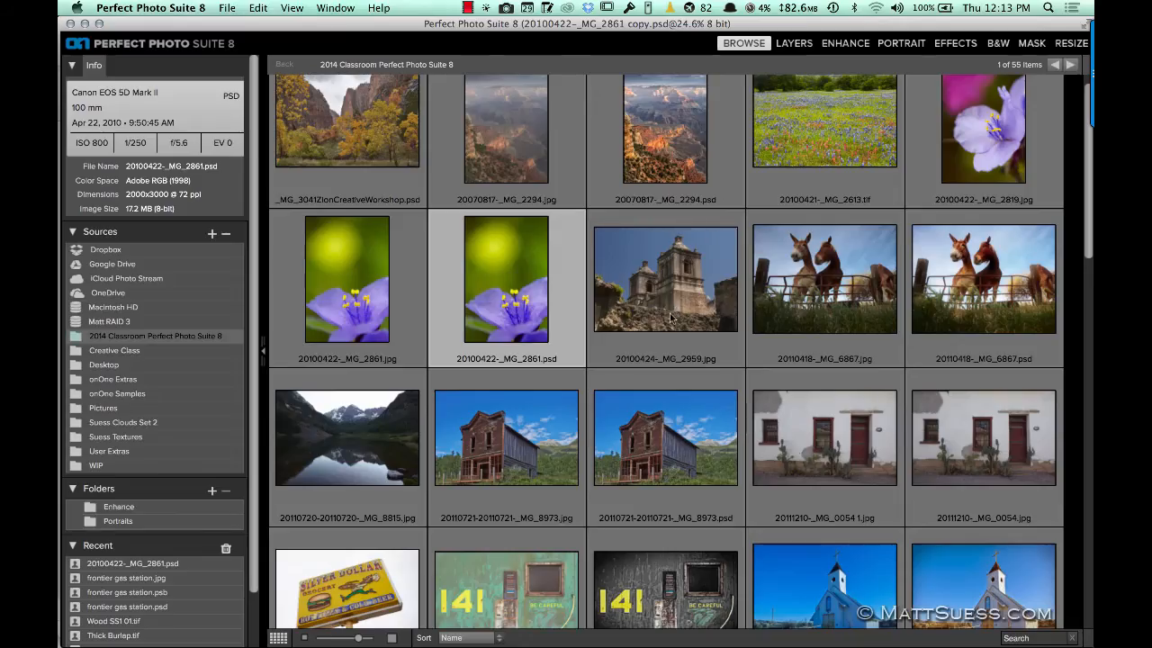
pyautogui.scroll(-10, 938, 225)
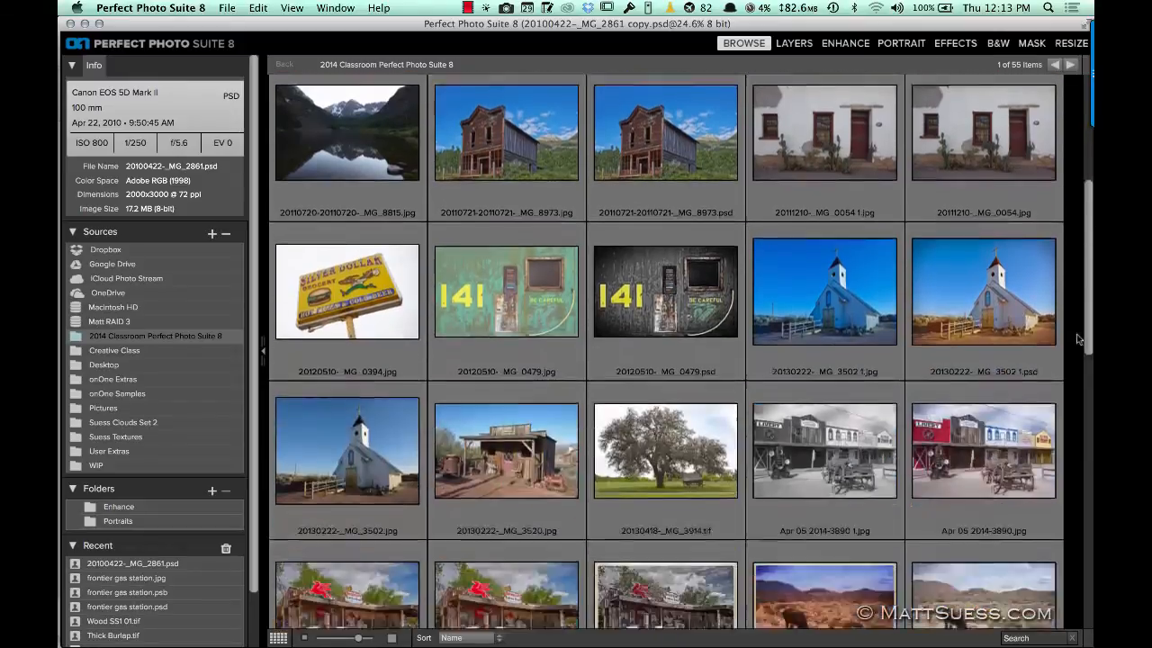
pyautogui.scroll(-6, 1053, 390)
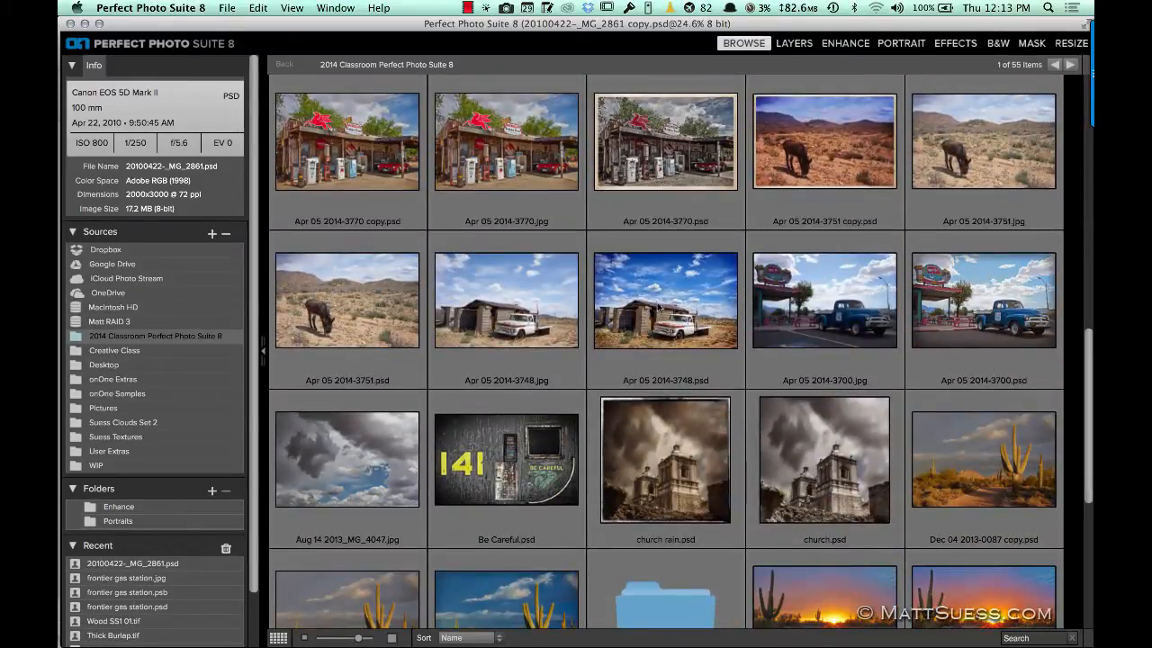
pyautogui.click(658, 309)
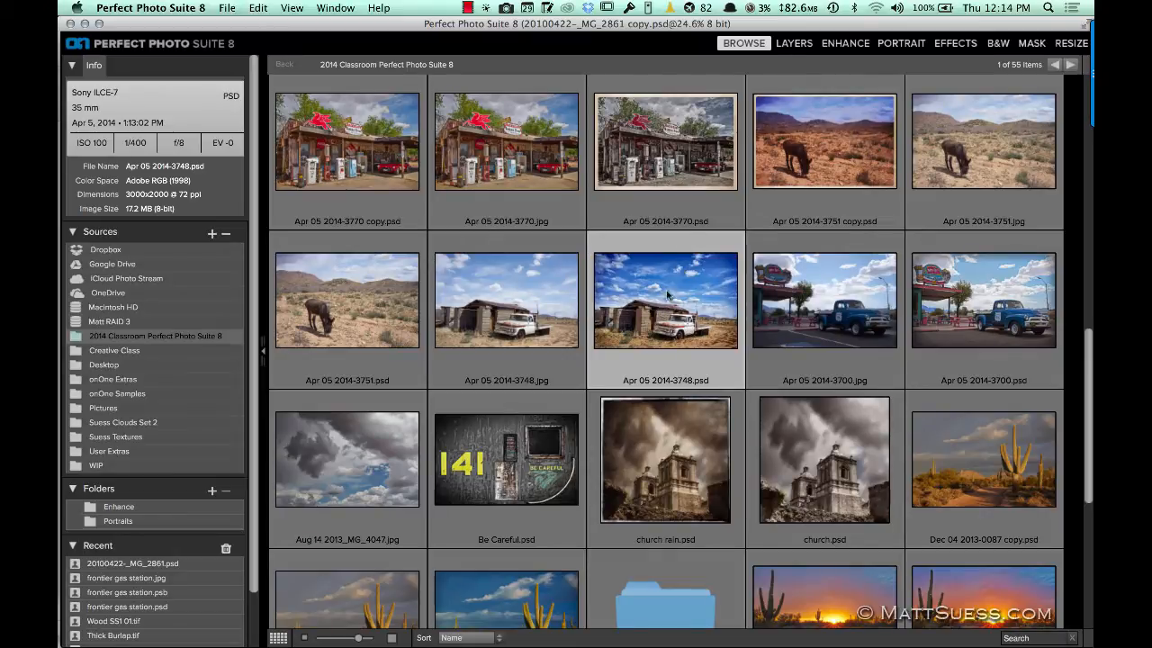
pyautogui.click(792, 43)
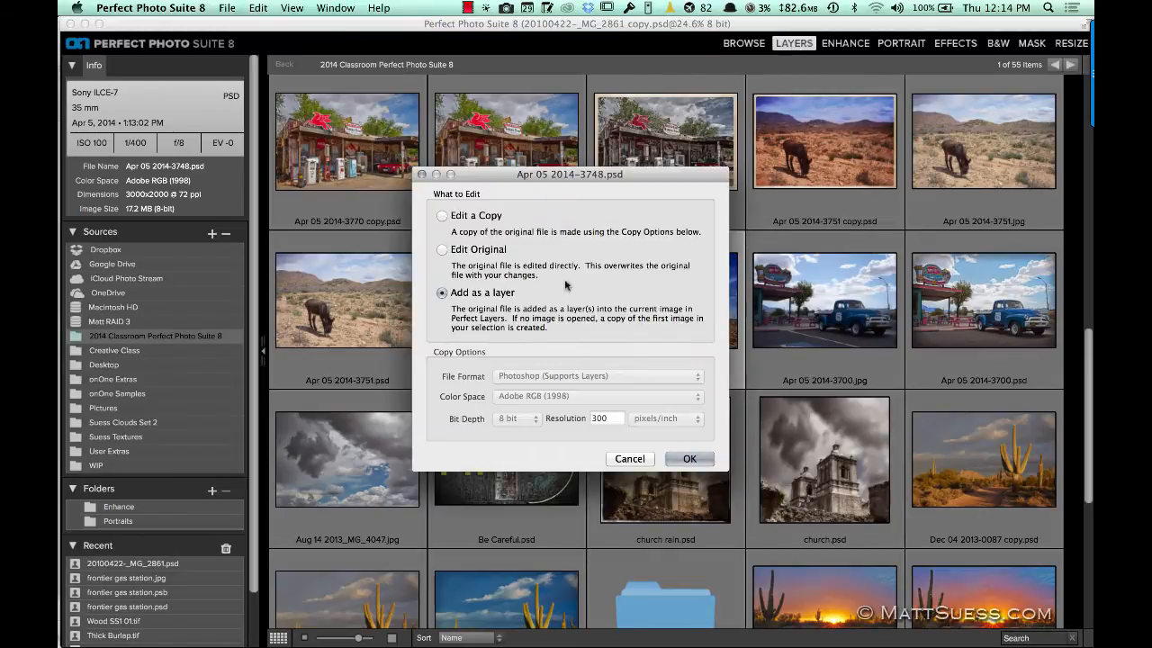
pyautogui.click(441, 216)
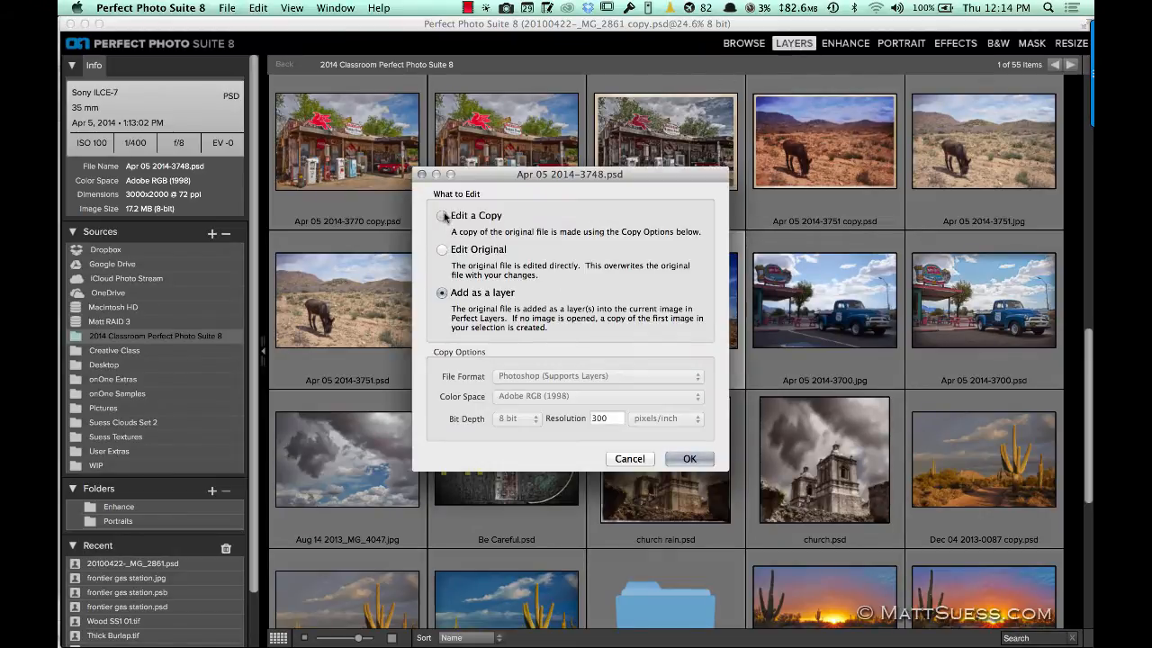
pyautogui.click(689, 458)
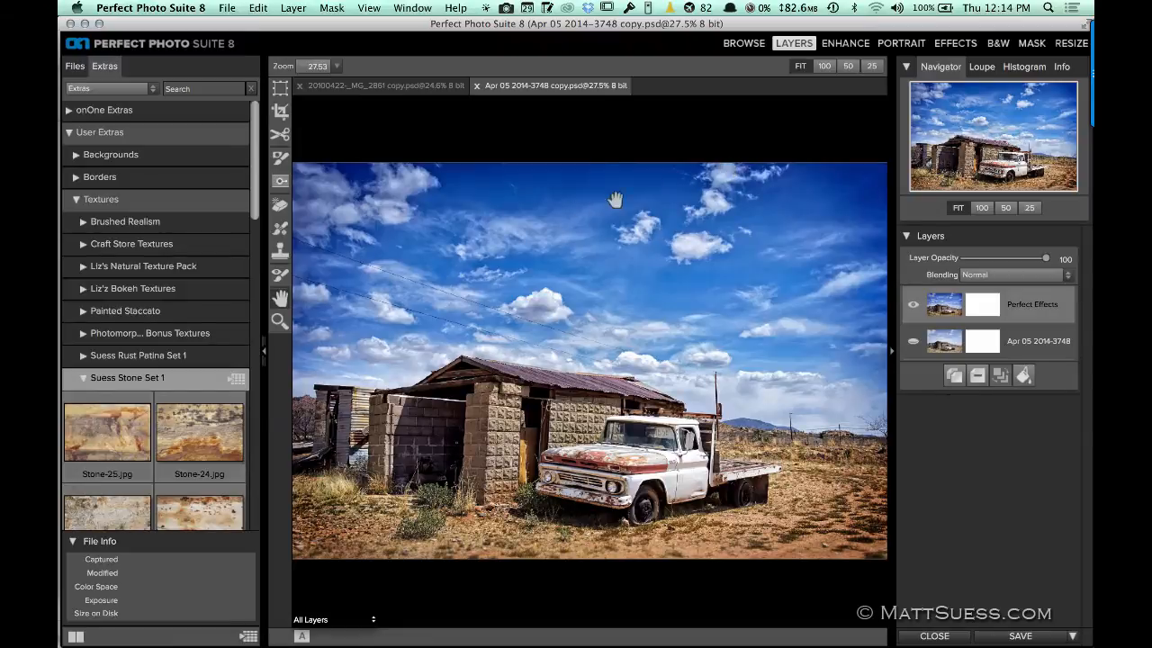
# Step: Look through the Suess Rust Patina Set 1 textures and add Rust Patina 05.jpg as a layer over the truck photo
pyautogui.click(84, 384)
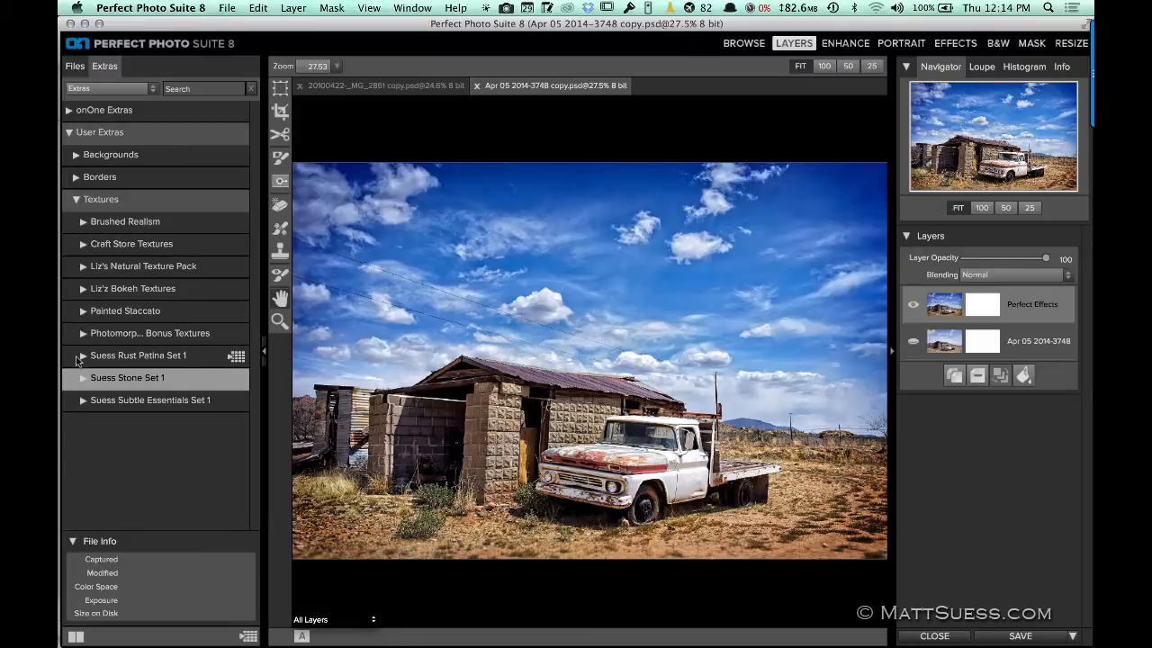
pyautogui.click(82, 358)
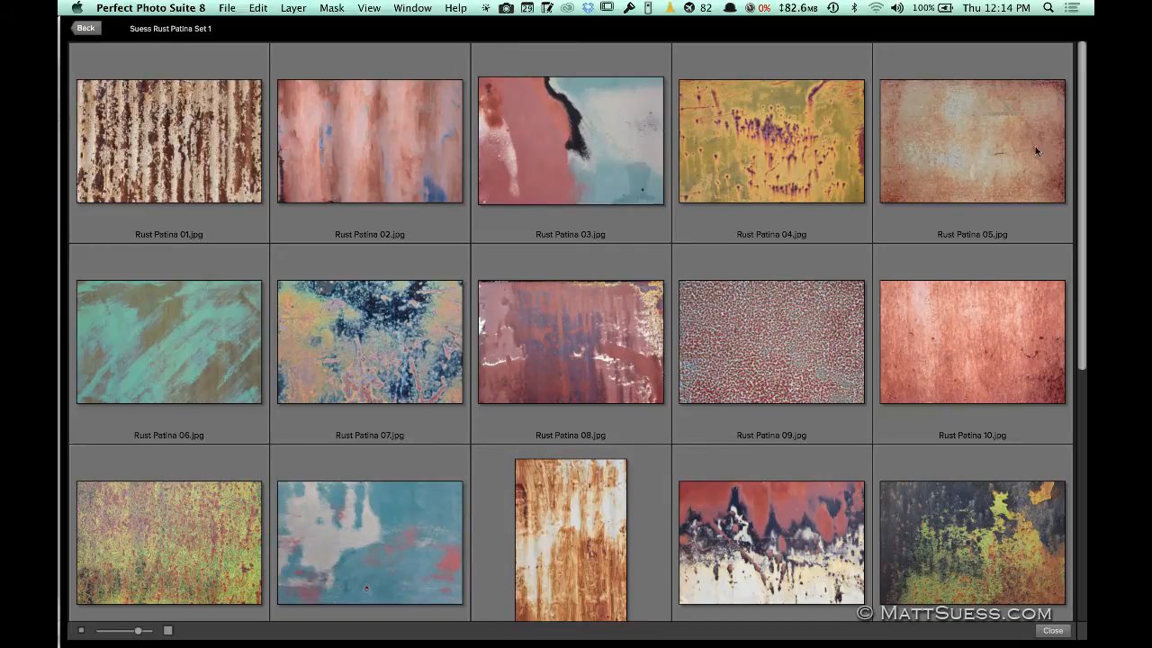
pyautogui.moveTo(1080, 164); pyautogui.dragTo(1071, 244)
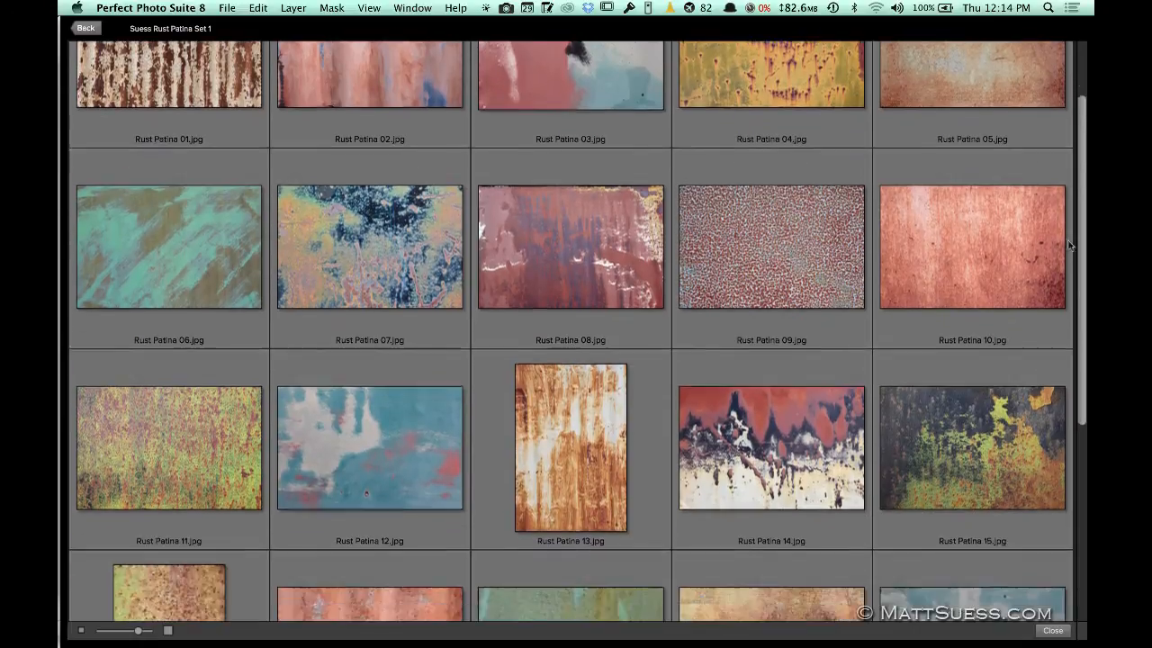
pyautogui.scroll(-5, 1070, 245)
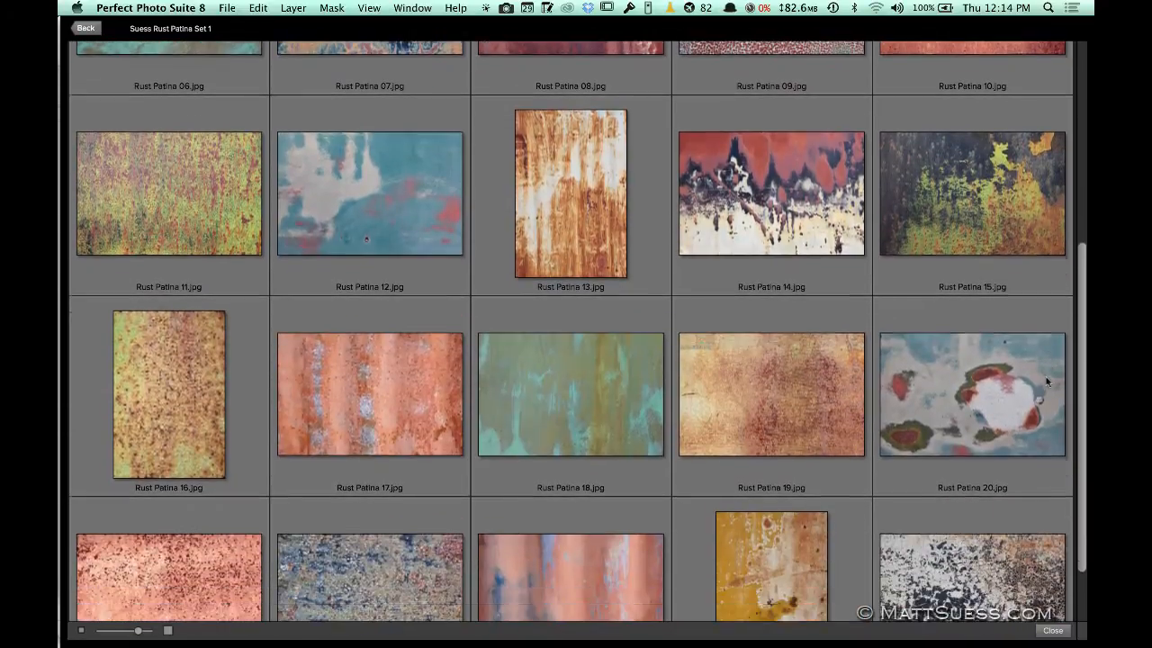
pyautogui.scroll(-2, 1045, 376)
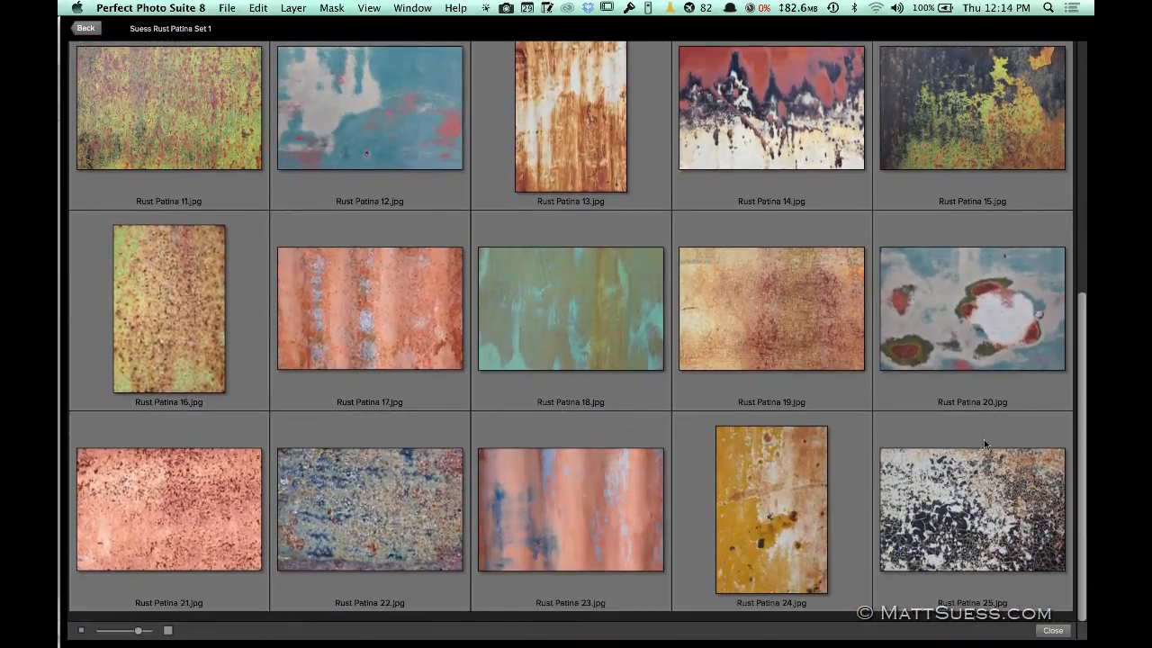
pyautogui.scroll(10, 984, 439)
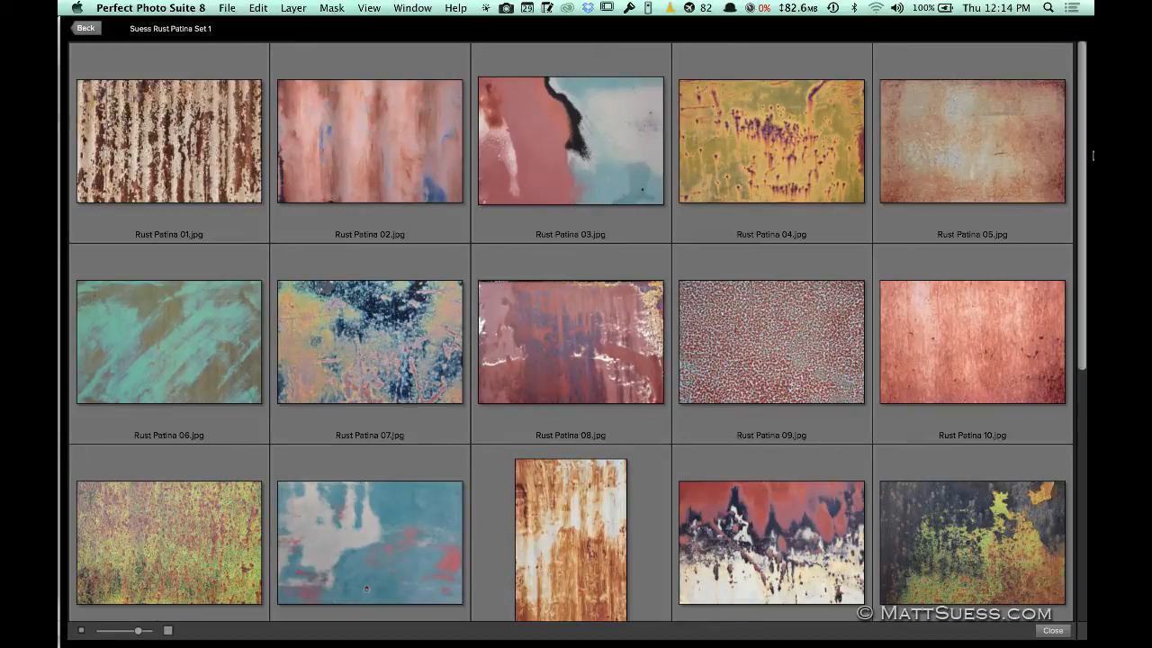
pyautogui.doubleClick(964, 155)
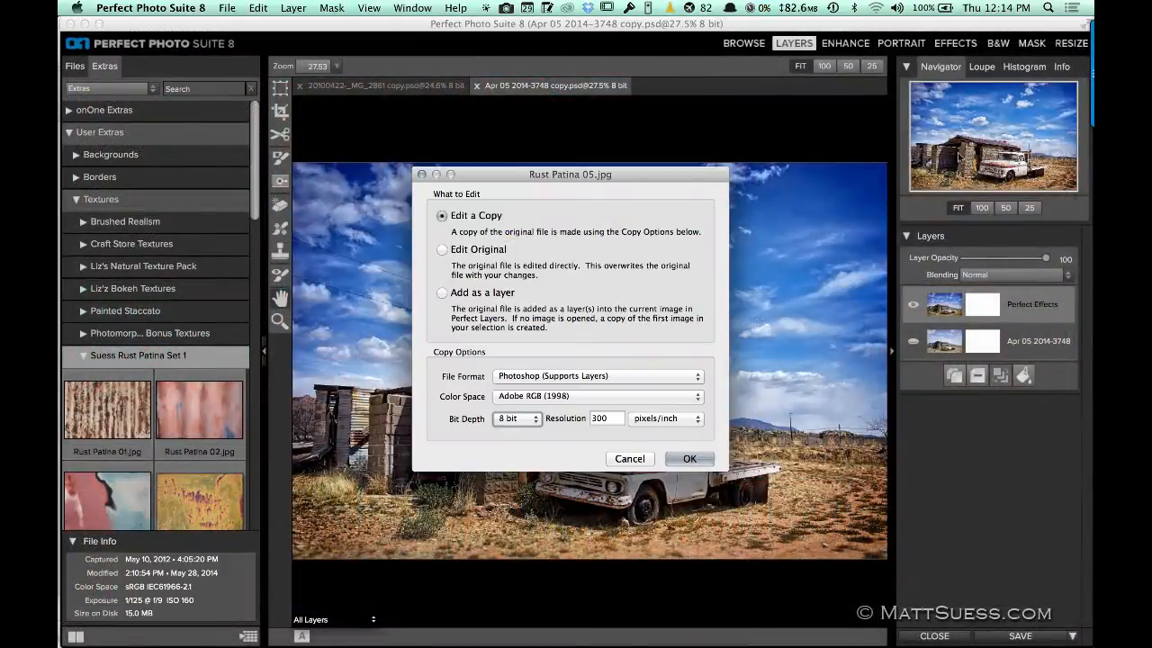
pyautogui.click(448, 291)
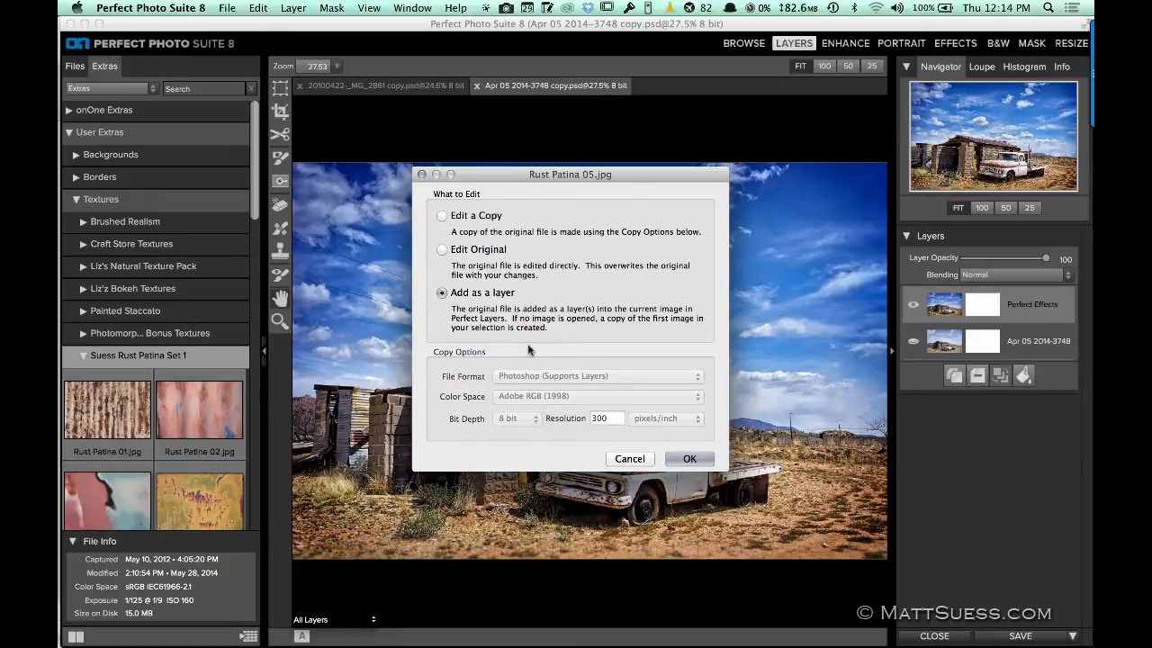
pyautogui.click(686, 459)
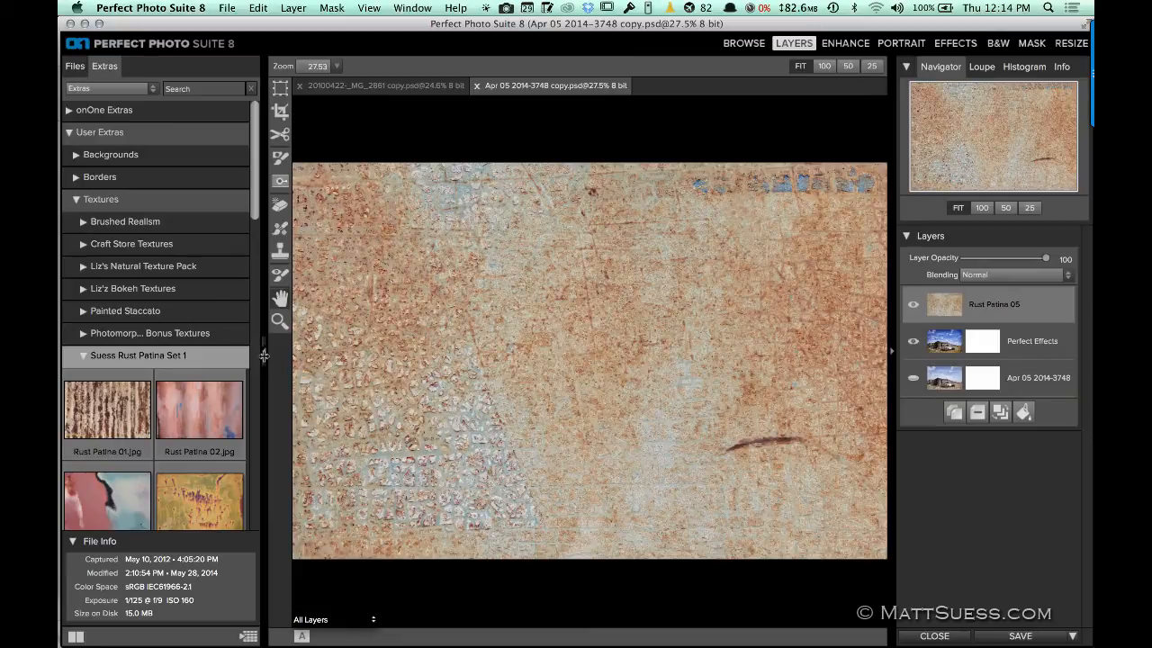
# Step: Hide the Extras browser and set the Rust Patina 05 layer to Color Burn blending with 86 opacity
pyautogui.moveTo(262, 350); pyautogui.dragTo(116, 346)
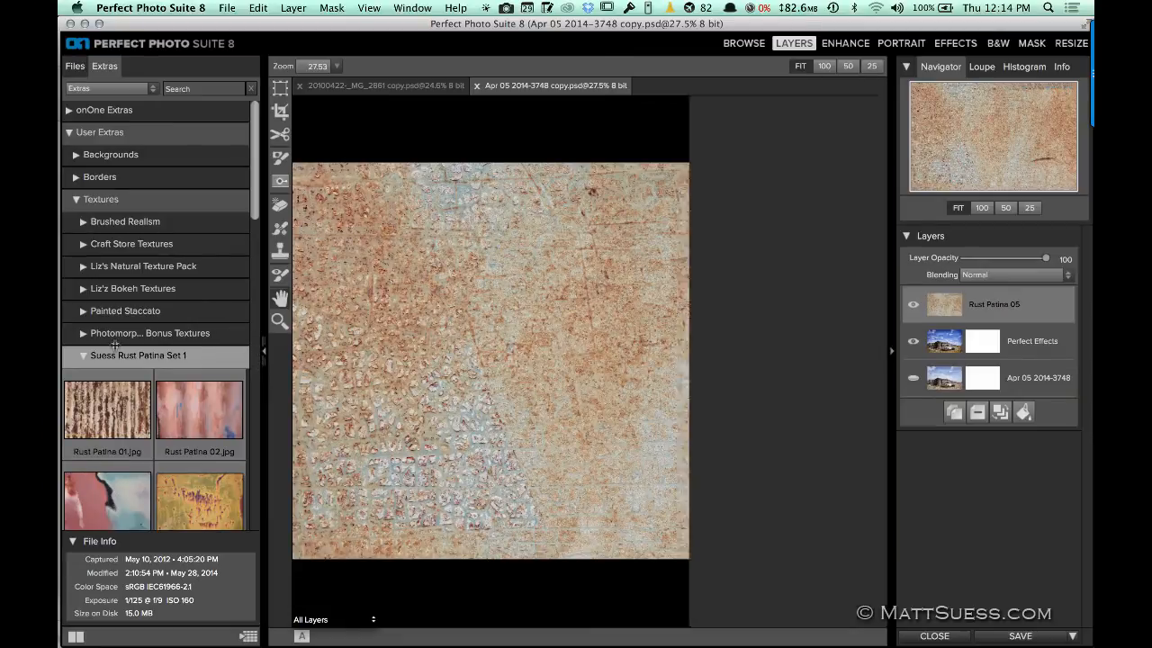
pyautogui.click(1017, 274)
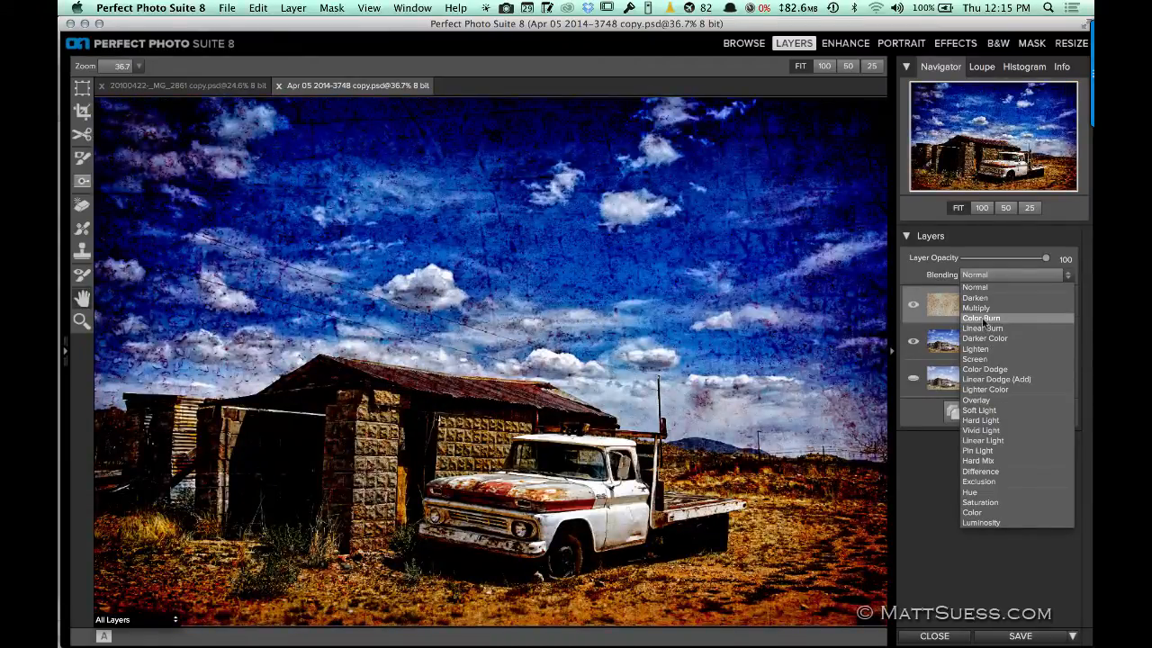
pyautogui.click(981, 319)
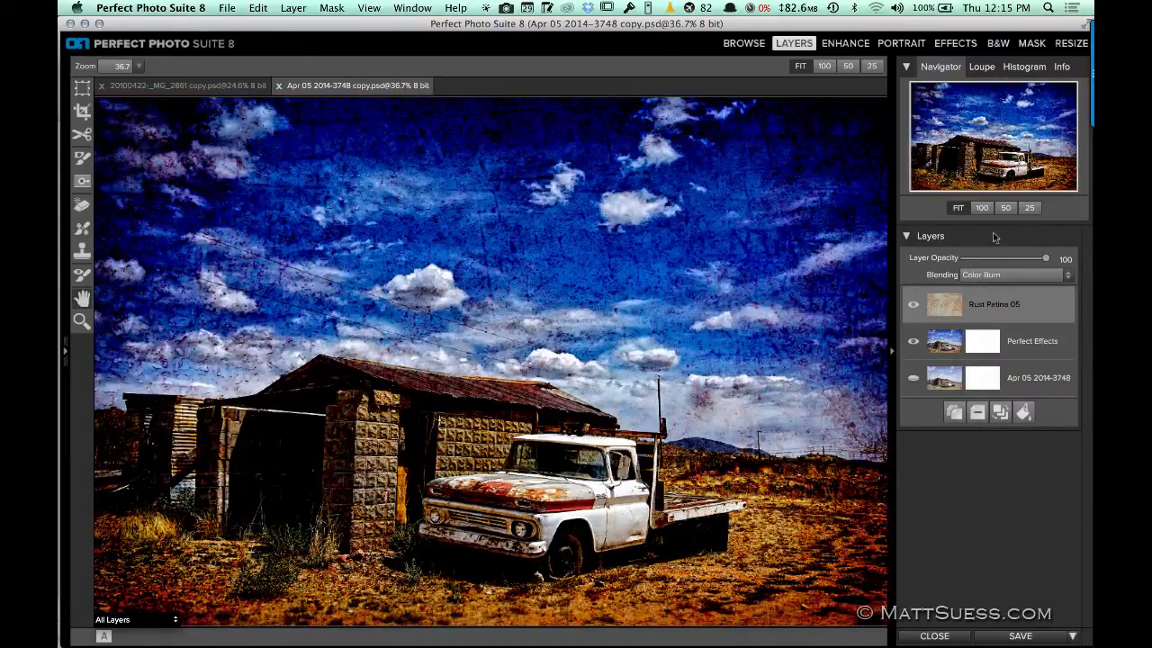
pyautogui.moveTo(1043, 263)
pyautogui.mouseDown()
pyautogui.moveTo(1024, 260)
pyautogui.moveTo(1035, 260)
pyautogui.mouseUp()
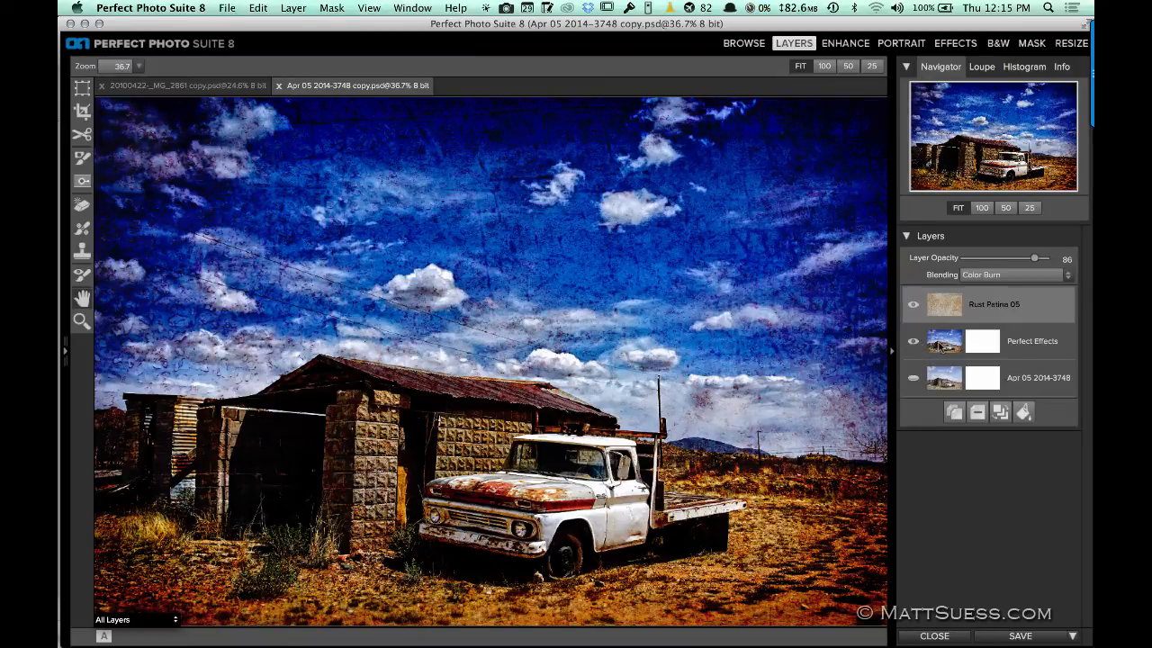
# Step: Open the truck photo's Perfect Effects layer in Enhance and set Brightness to 38, Highlights to 44 and Detail to 41
pyautogui.click(939, 354)
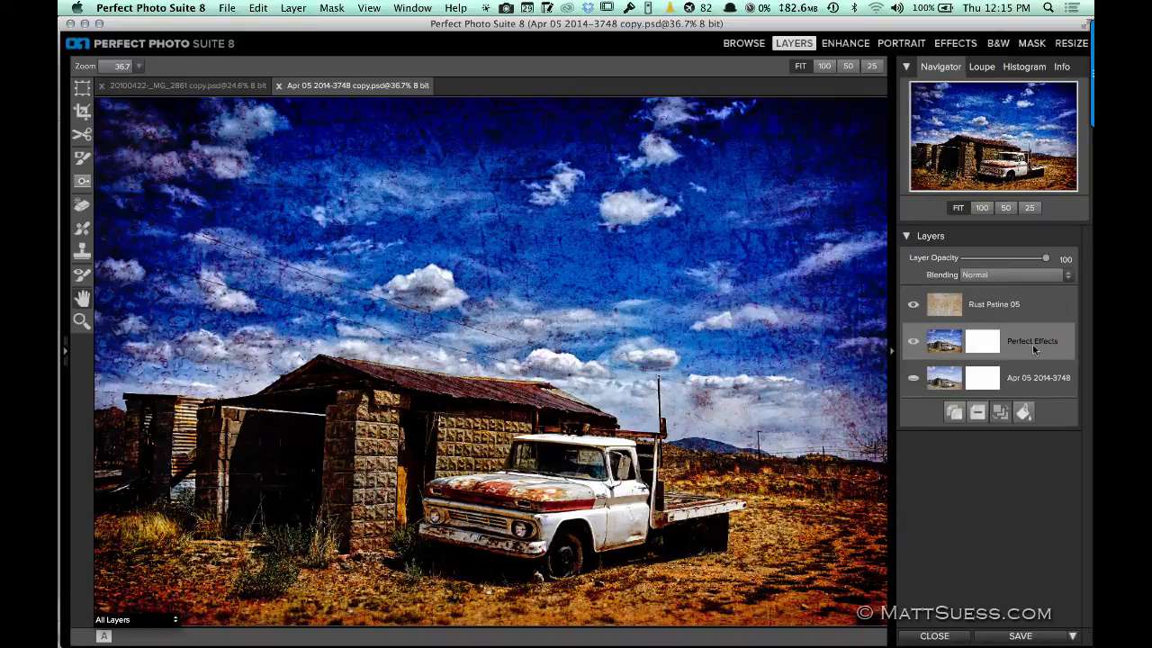
pyautogui.click(849, 43)
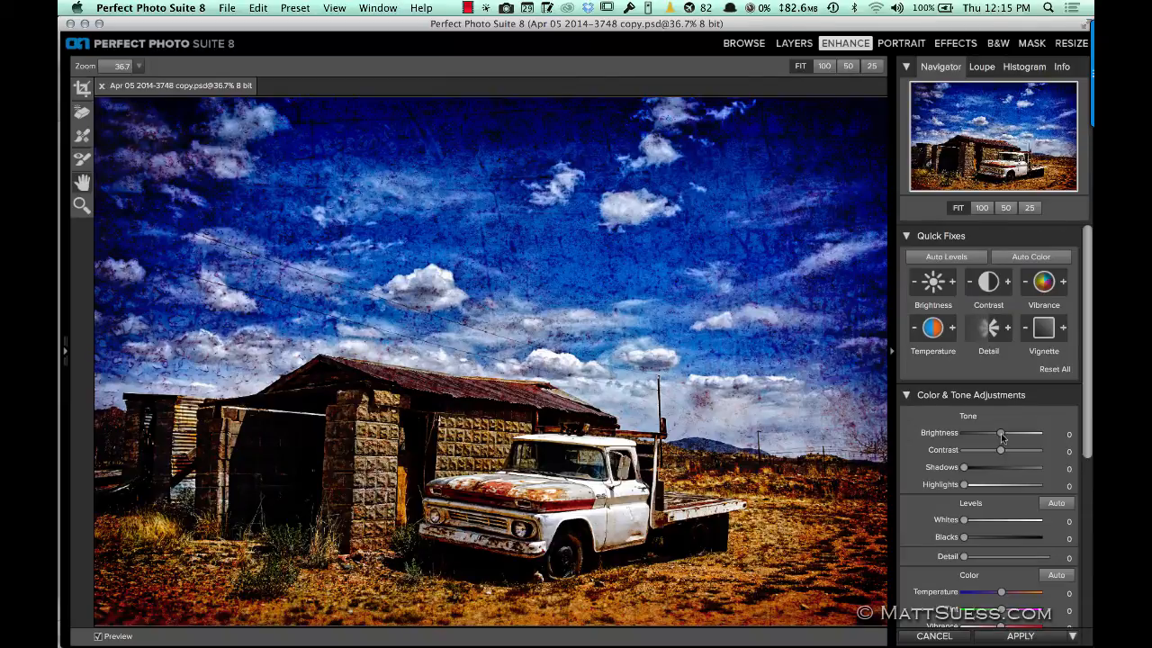
pyautogui.moveTo(1003, 436); pyautogui.dragTo(1024, 436)
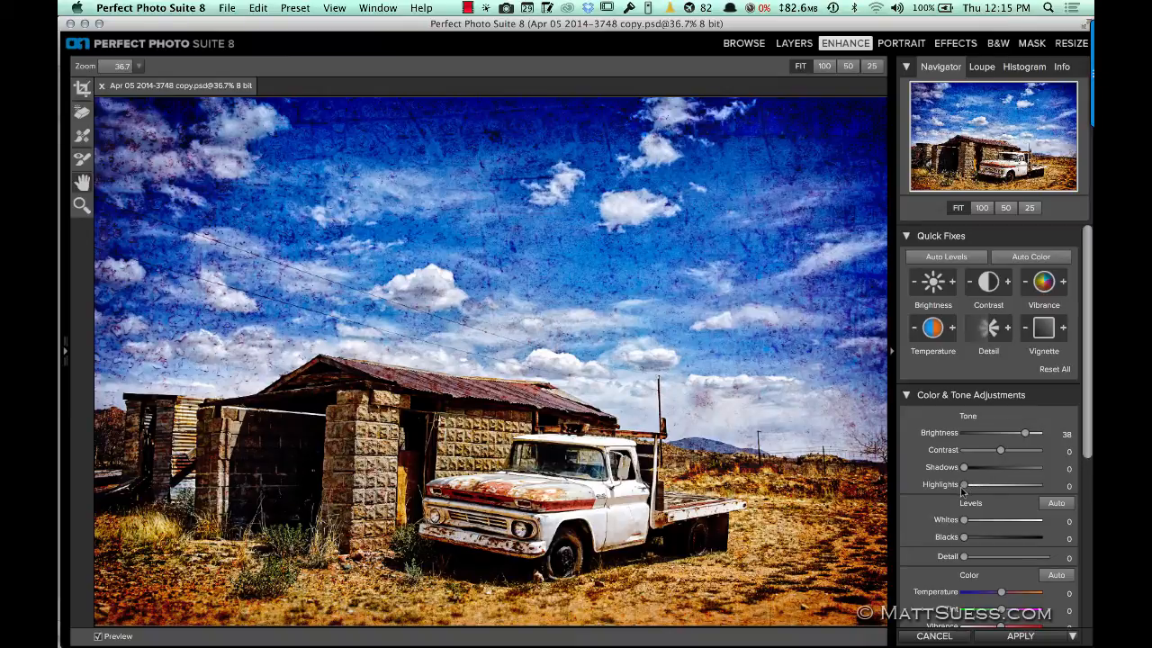
pyautogui.moveTo(977, 484); pyautogui.dragTo(1016, 490)
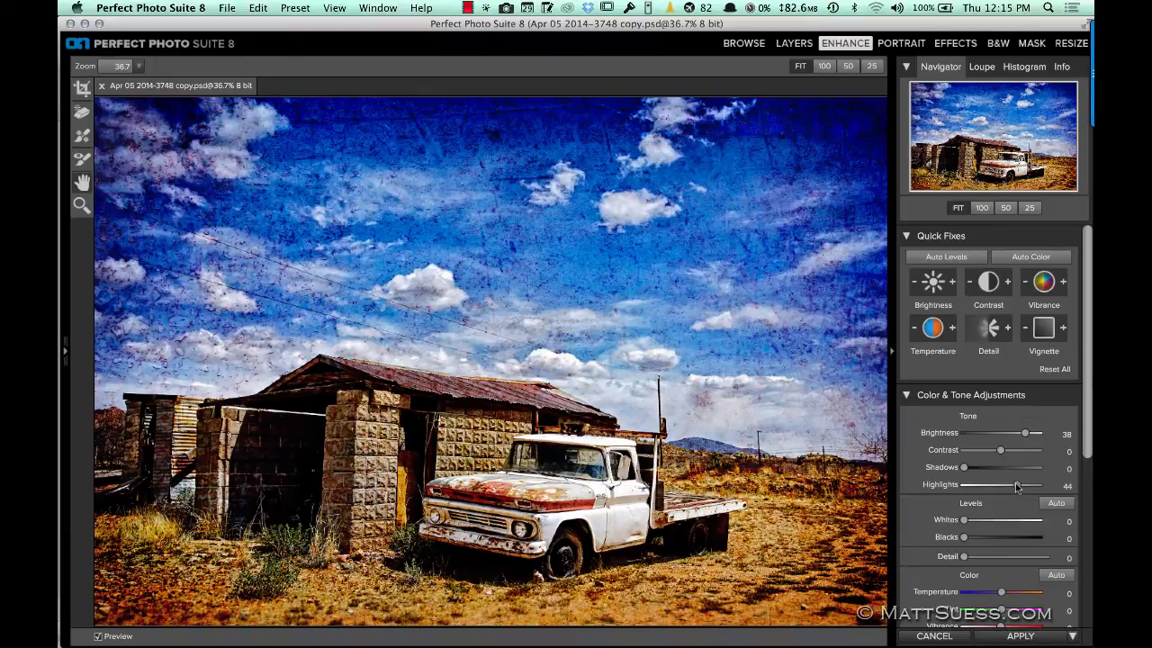
pyautogui.scroll(-3, 1085, 429)
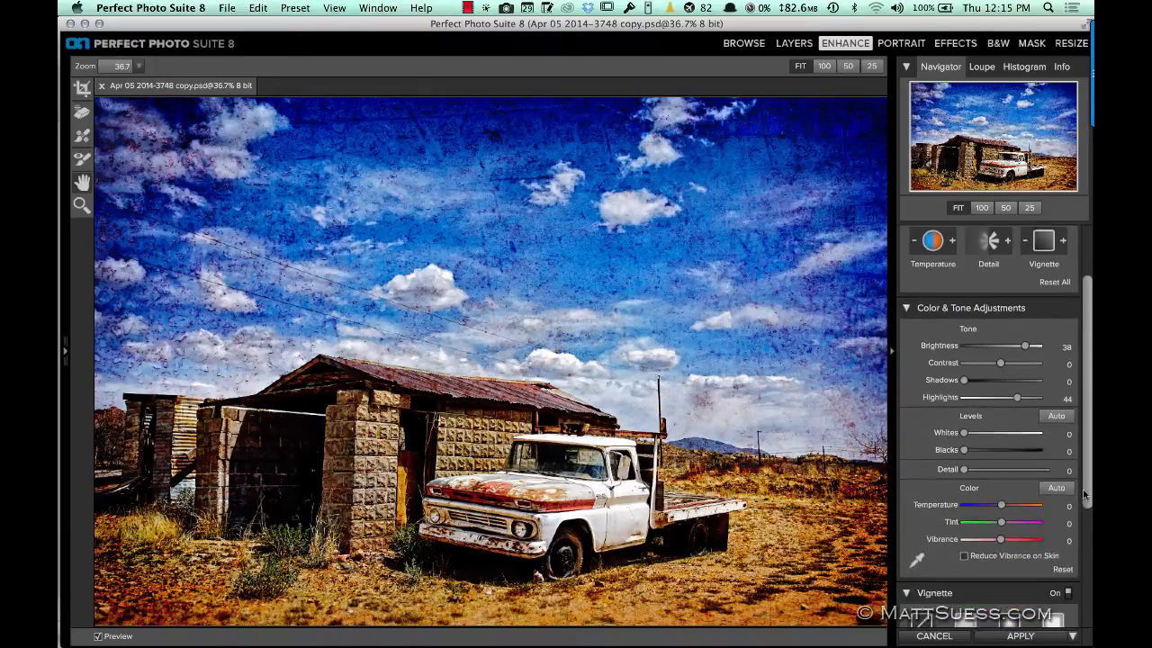
pyautogui.moveTo(964, 441); pyautogui.dragTo(997, 442)
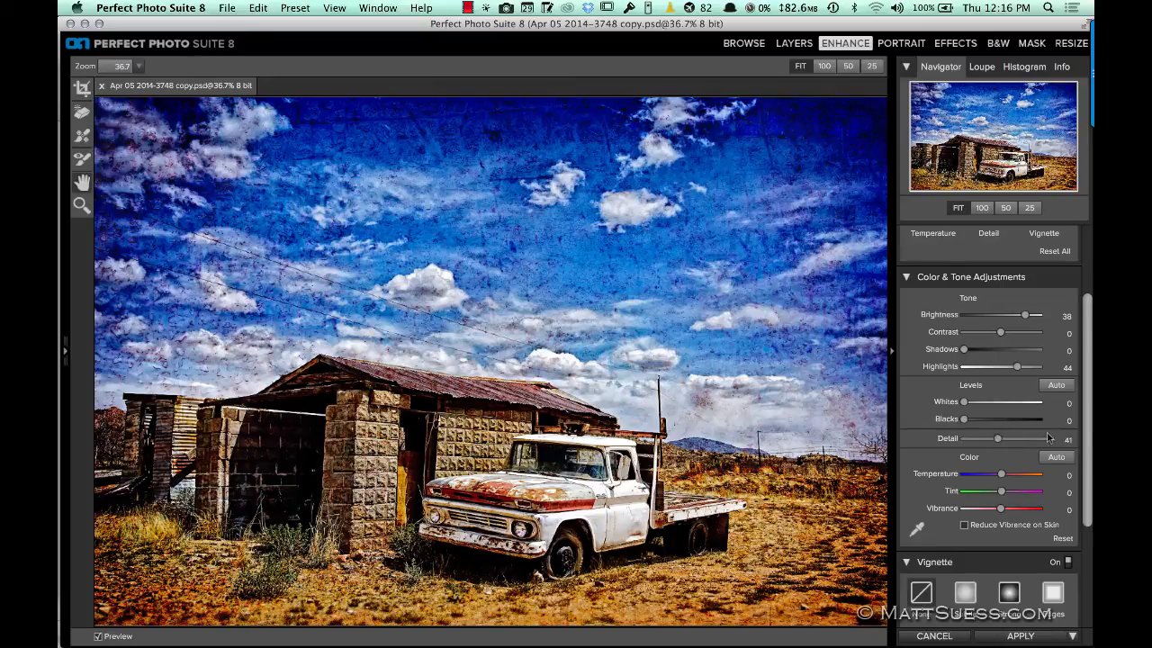
# Step: Add a custom vignette to the truck photo with Brightness -12, Size 38 and Roundness -60
pyautogui.scroll(-5, 1085, 432)
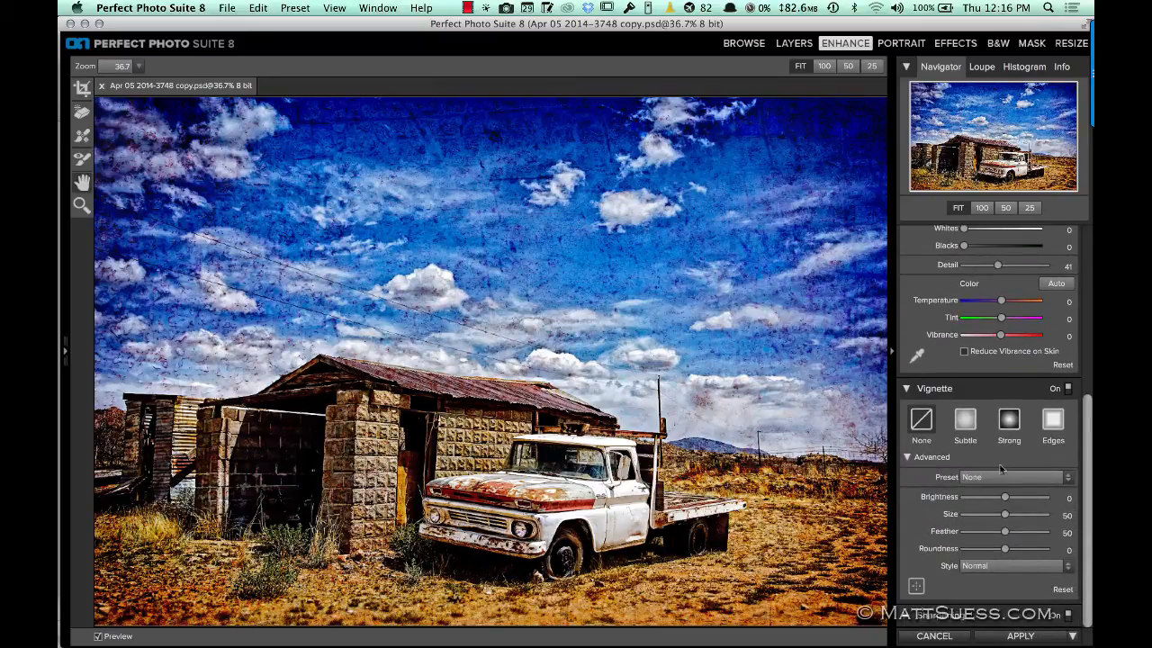
pyautogui.click(981, 550)
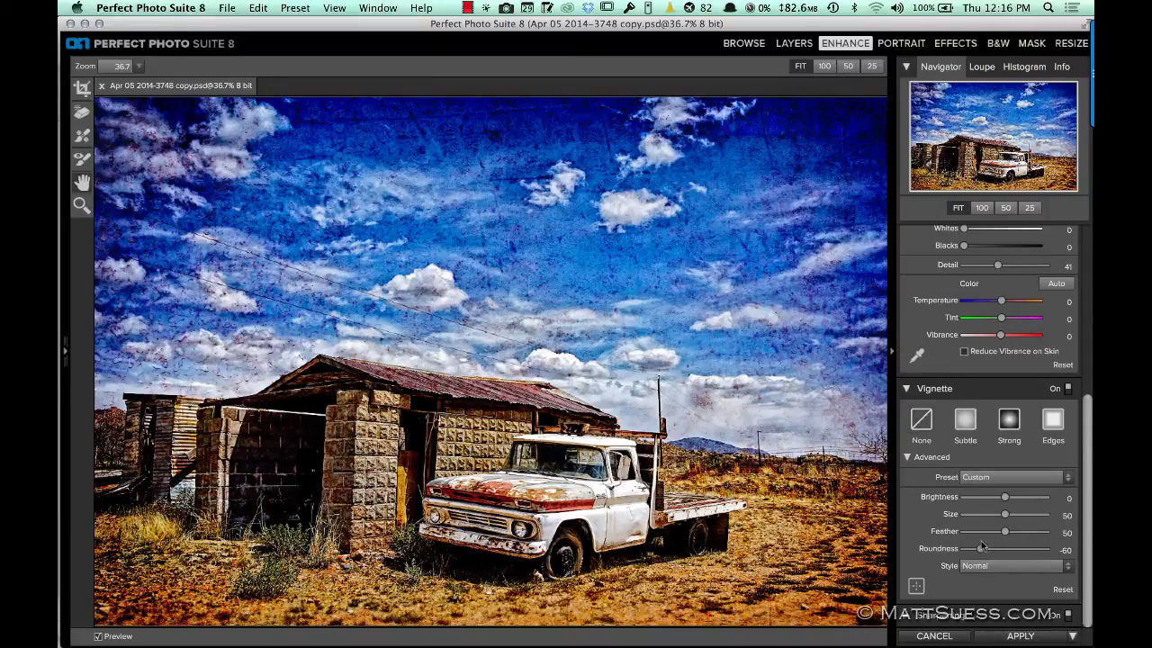
pyautogui.click(995, 500)
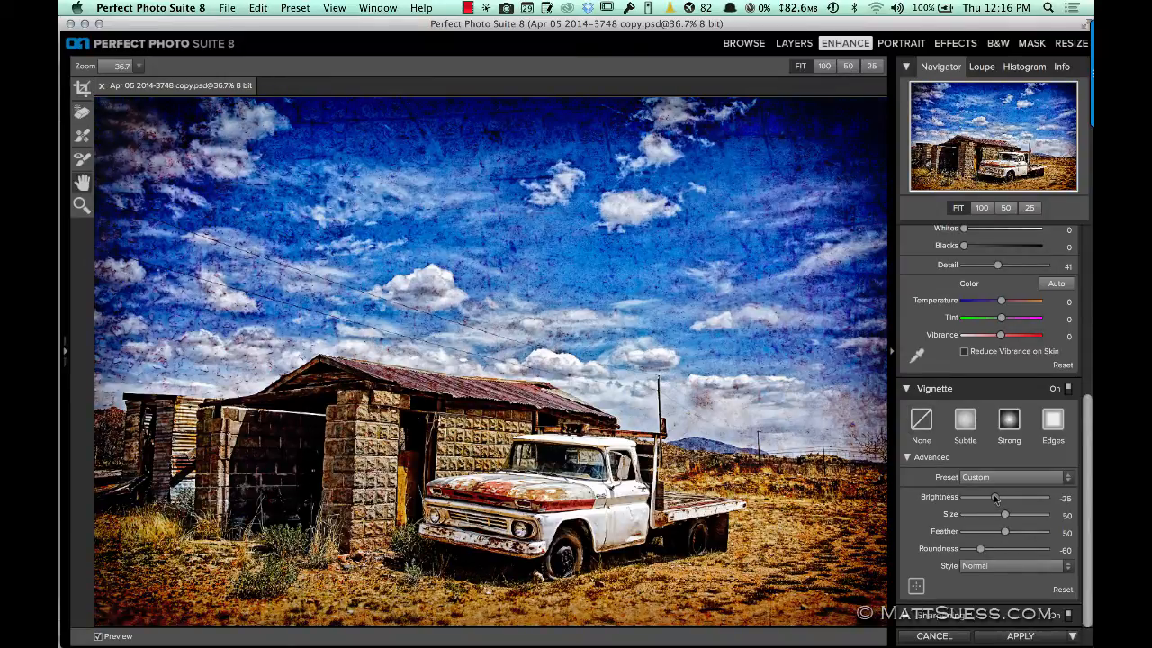
pyautogui.moveTo(995, 500)
pyautogui.mouseDown()
pyautogui.moveTo(996, 520)
pyautogui.moveTo(1000, 502)
pyautogui.mouseUp()
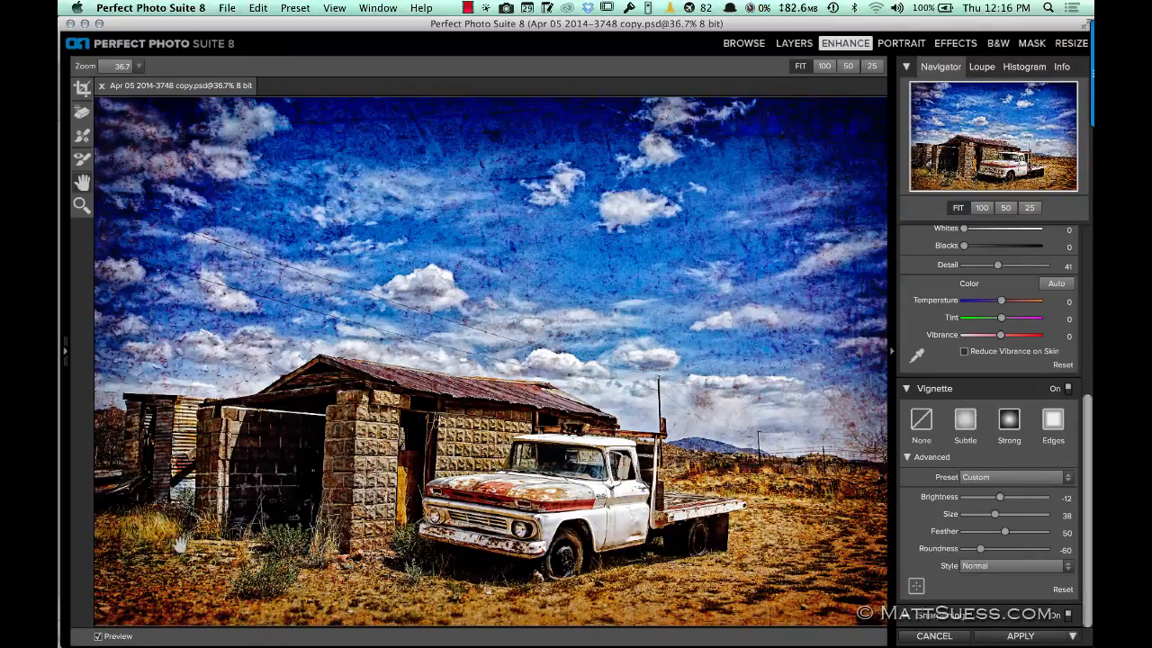
# Step: Compare the truck photo with and without the Enhance preview, and apply the adjustments
pyautogui.click(98, 636)
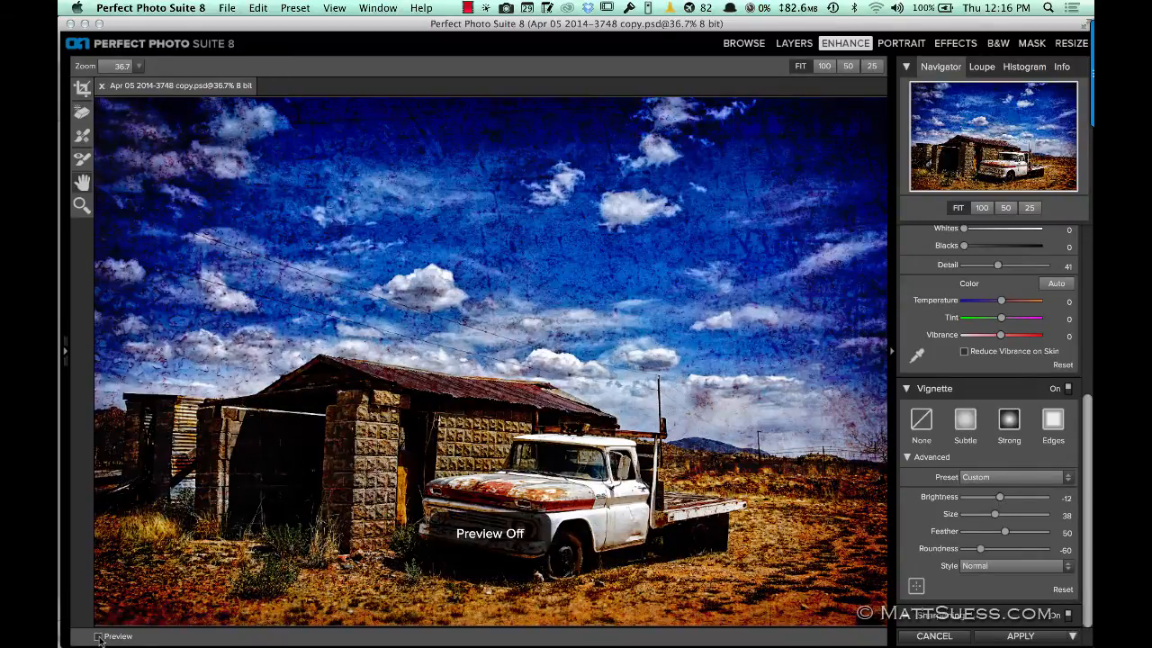
pyautogui.click(99, 636)
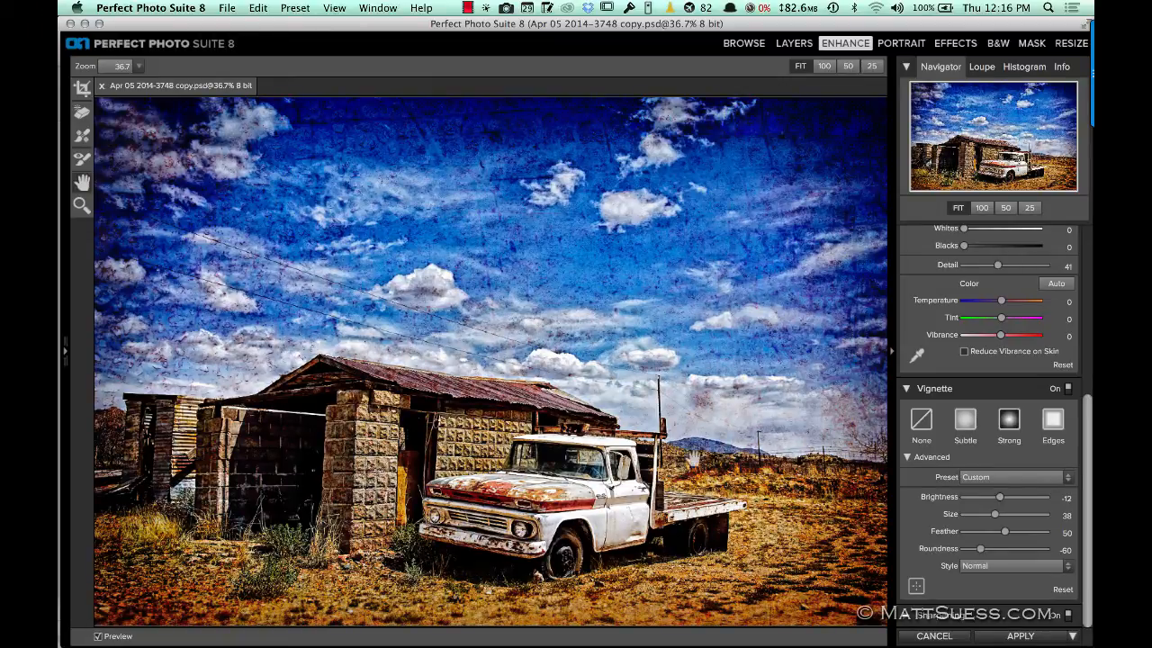
pyautogui.click(1019, 636)
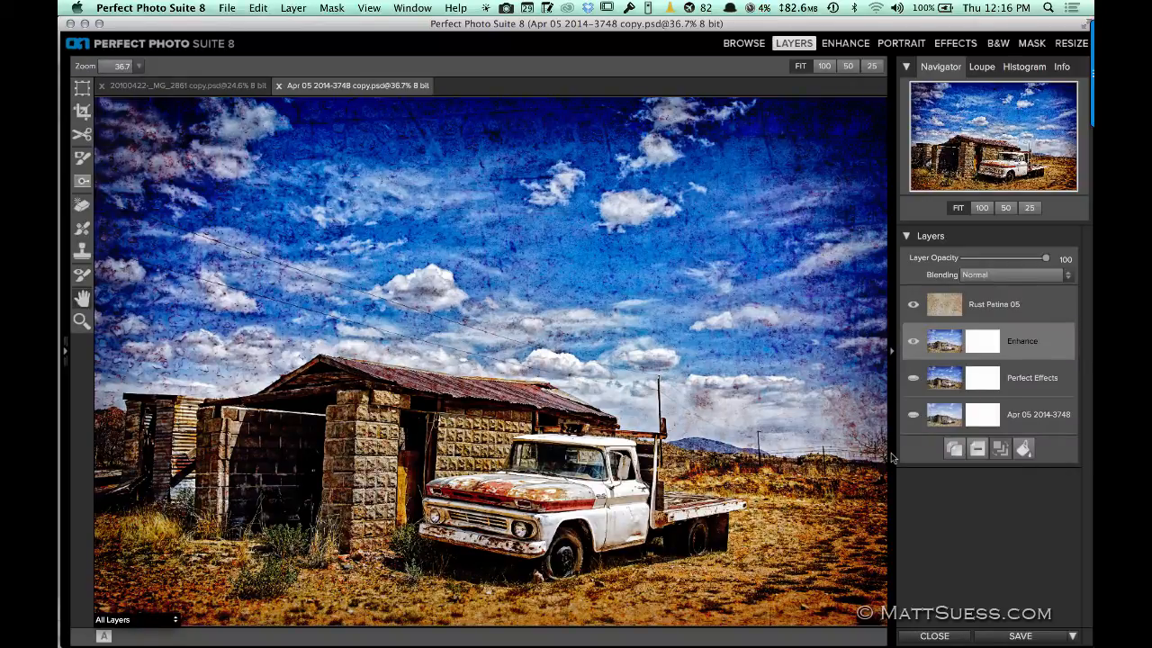
# Step: Make the Perfect Effects layer visible and compare the truck photo with the Enhance and Rust Patina 05 layers hidden and shown again
pyautogui.click(912, 377)
pyautogui.click(912, 341)
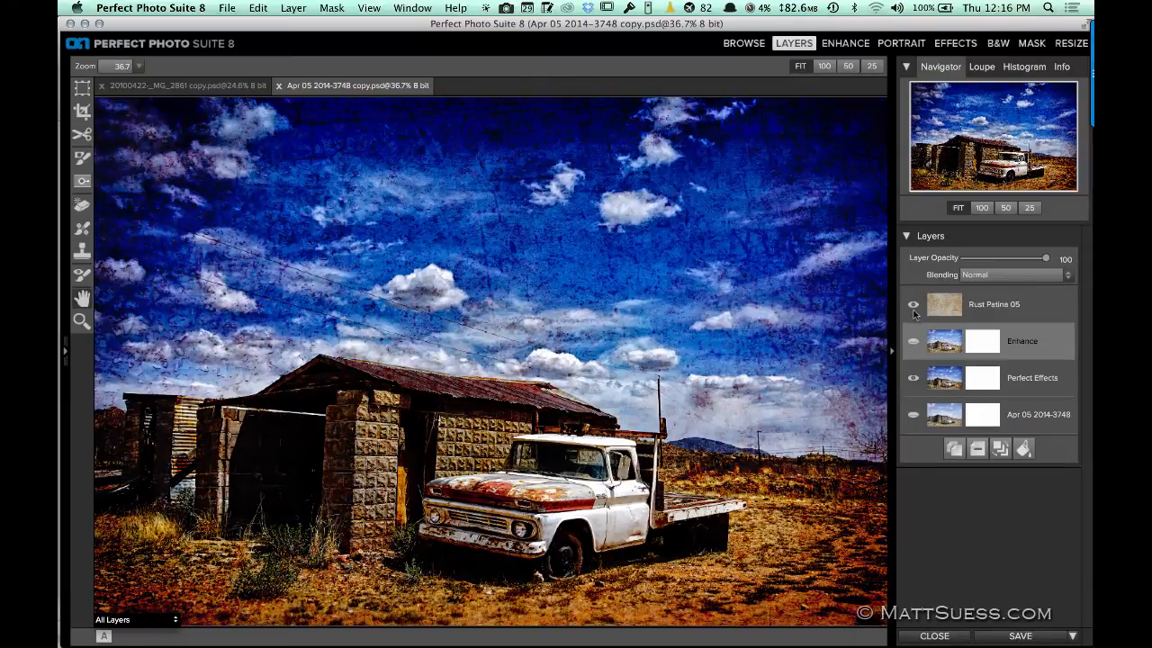
pyautogui.click(913, 305)
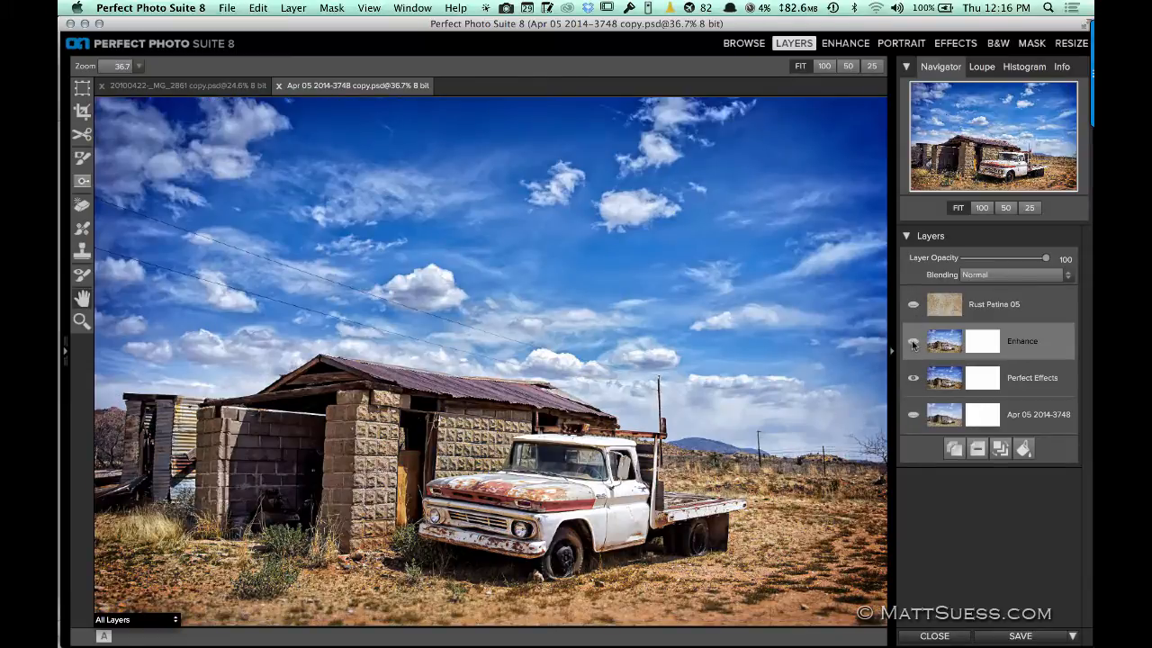
pyautogui.click(913, 341)
pyautogui.click(913, 306)
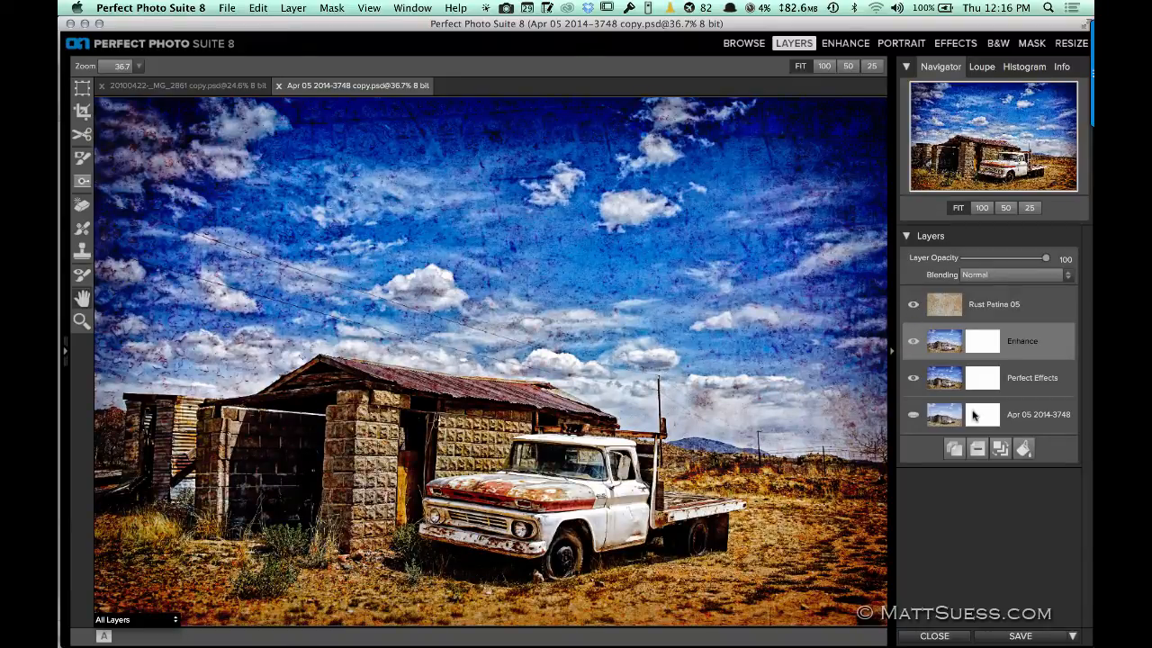
# Step: Hide the layers down to the original truck photo, and show Perfect Effects, Enhance and Rust Patina 05 again one by one
pyautogui.click(913, 307)
pyautogui.click(913, 374)
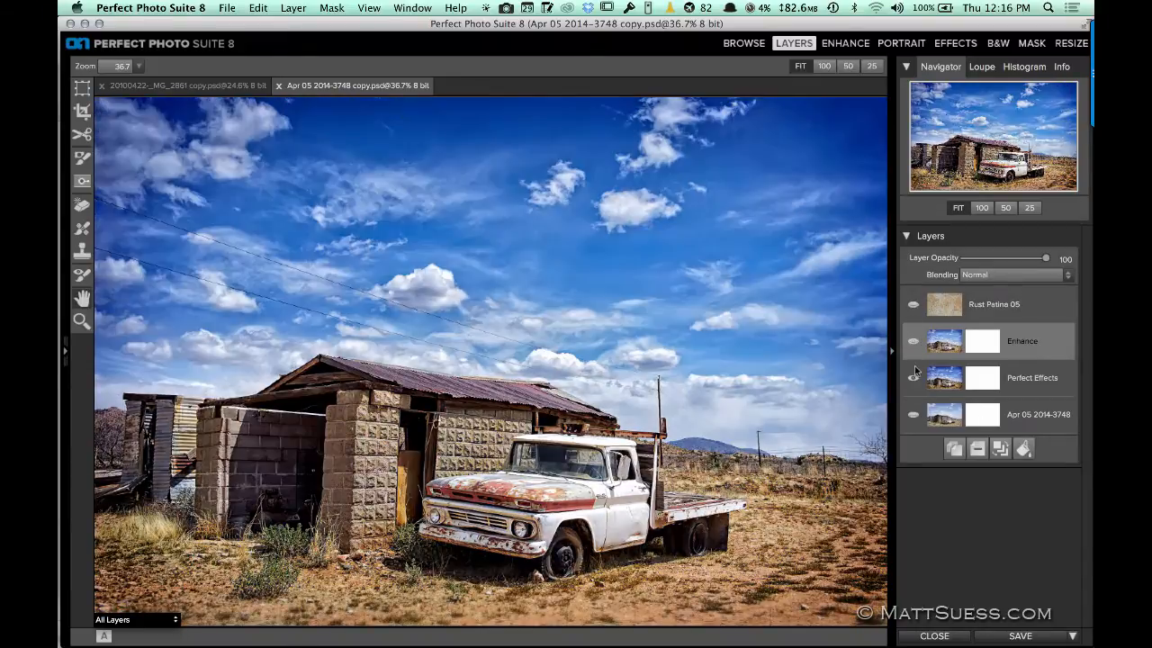
pyautogui.click(913, 379)
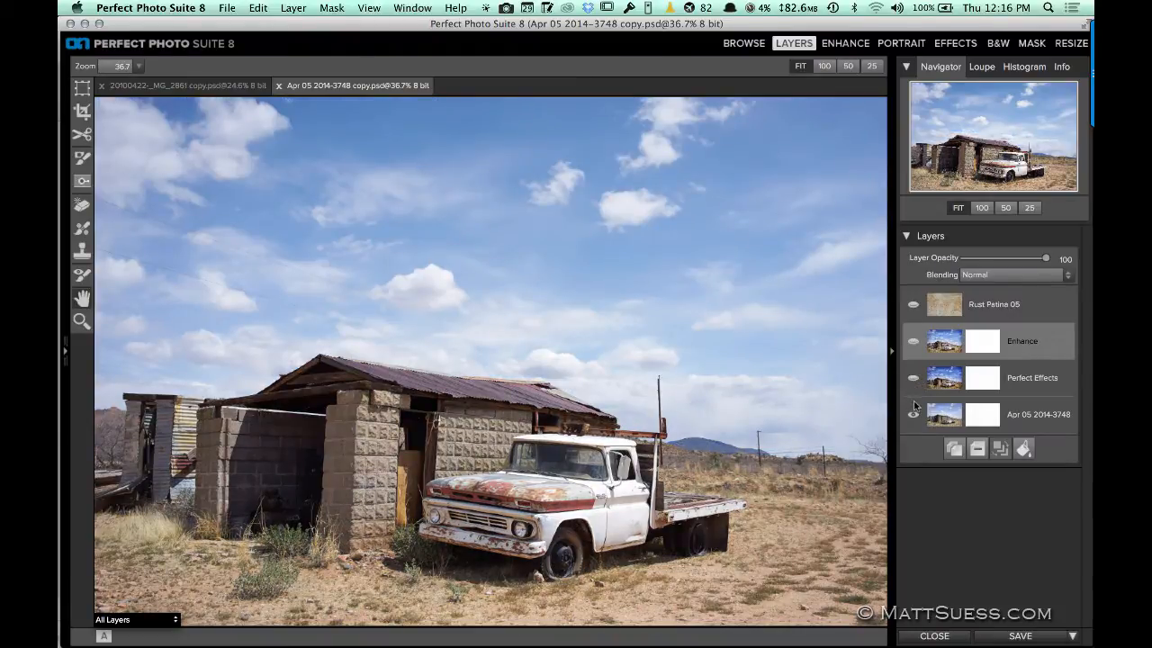
pyautogui.click(913, 379)
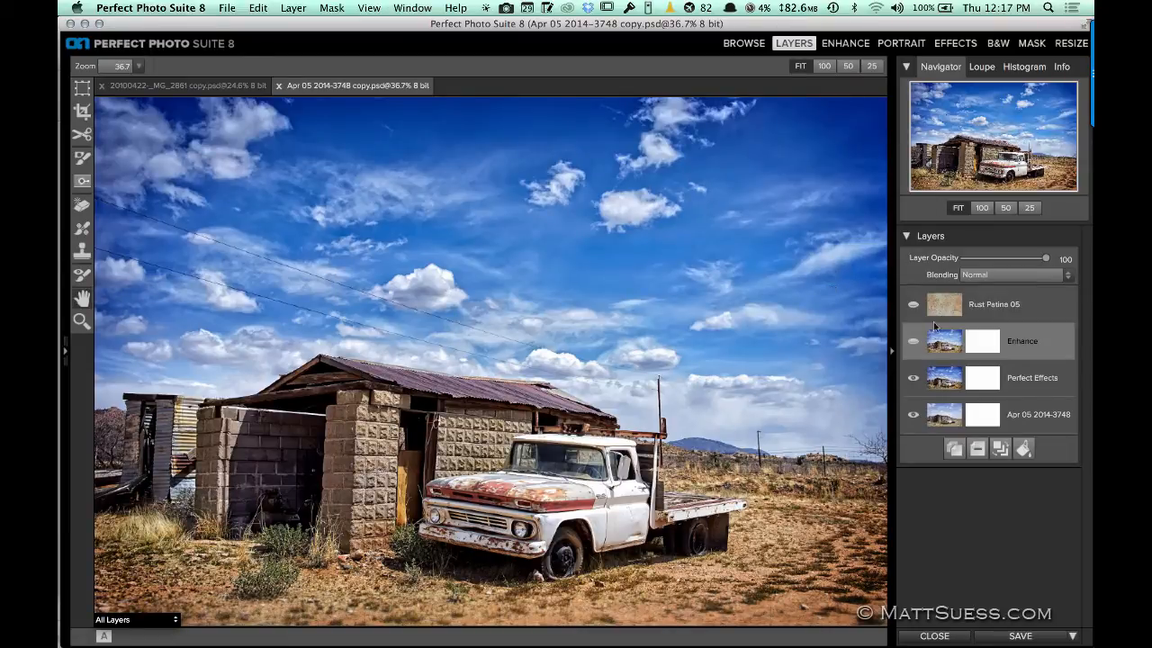
pyautogui.click(913, 342)
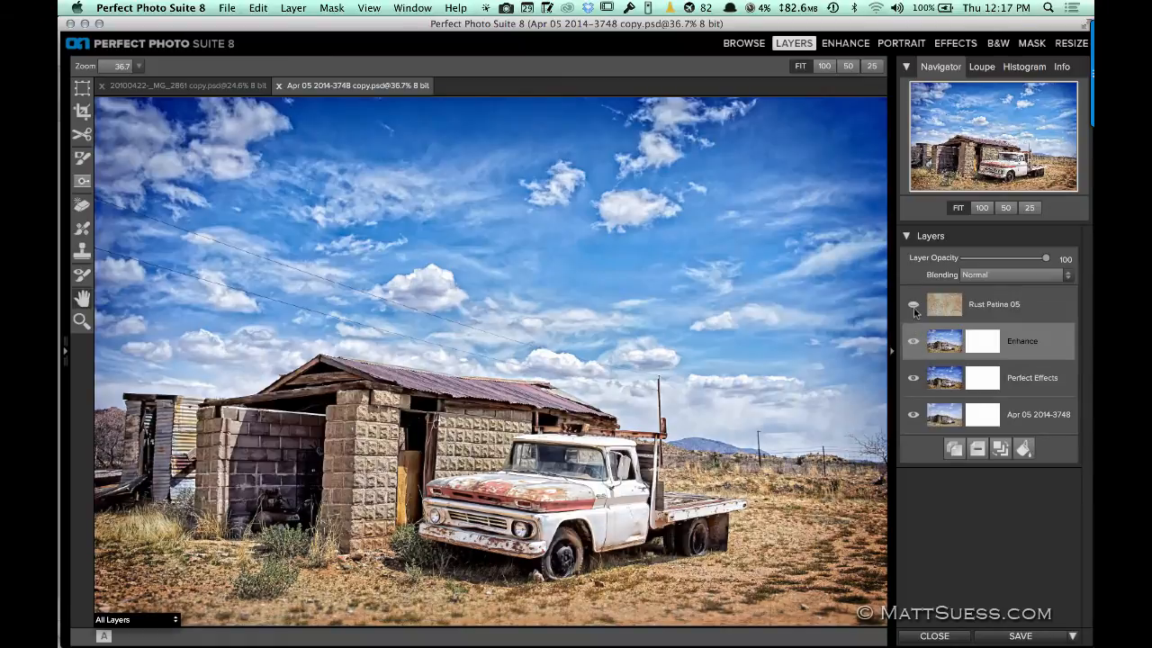
pyautogui.click(913, 306)
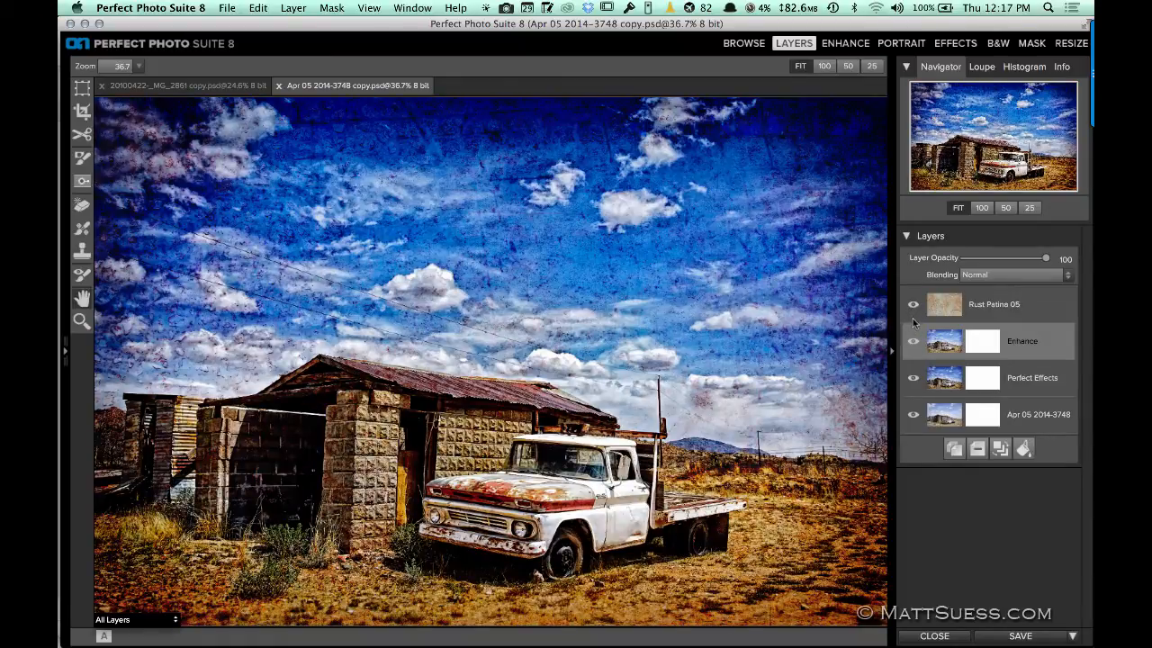